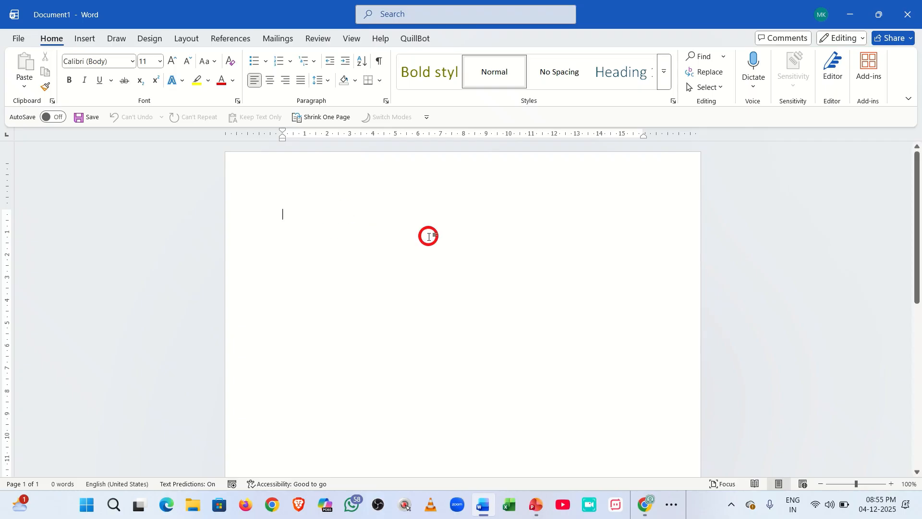
Generate sample text with =rand(30,4) and return to the start of the document
type("=")
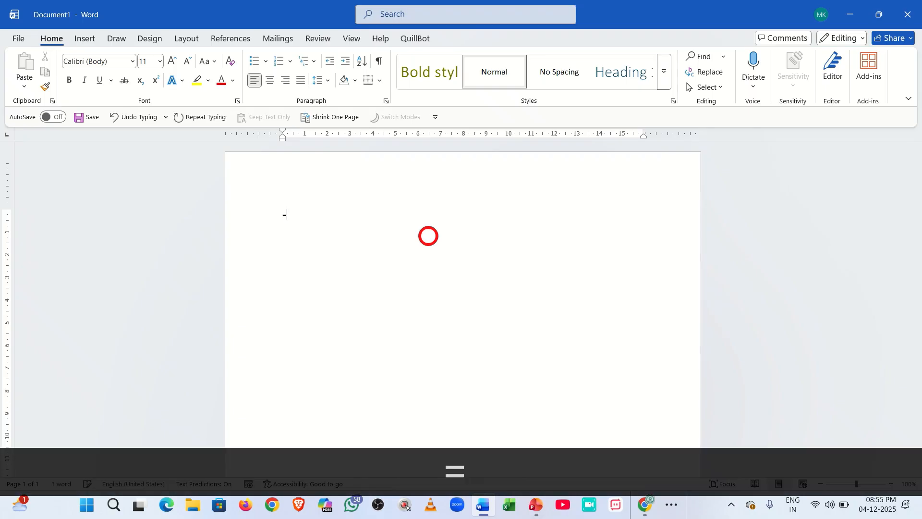
type("rand")
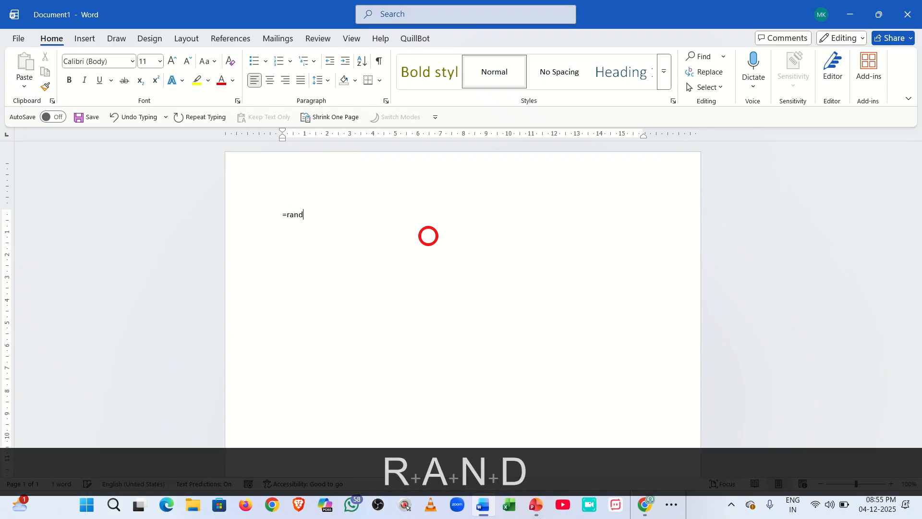
type("(")
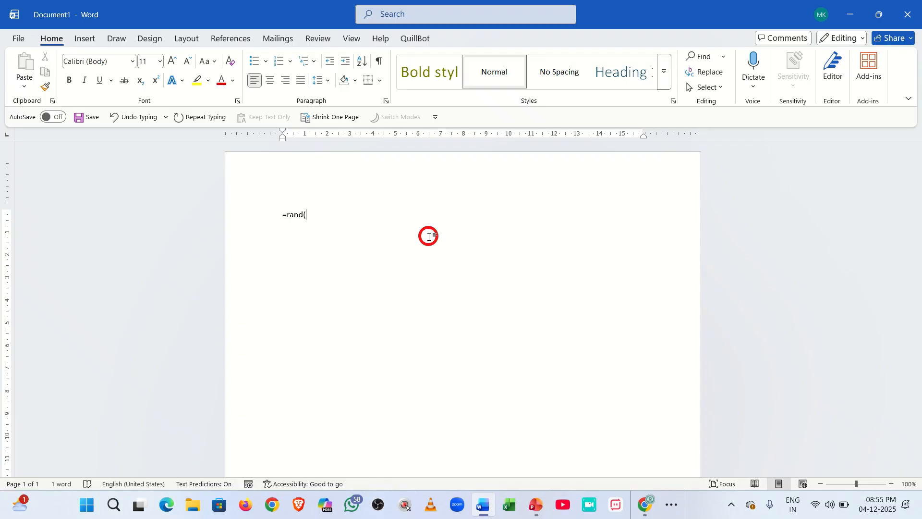
type("3")
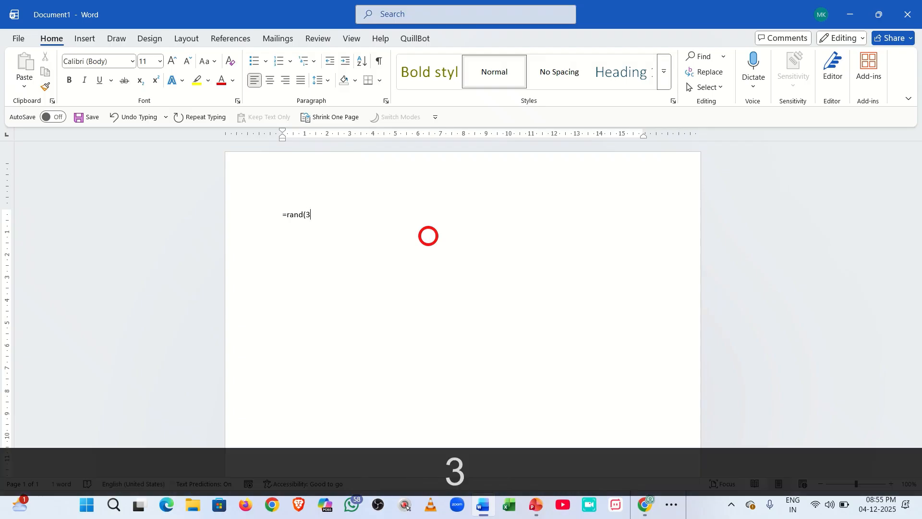
key("BackSpace")
type("30,4)")
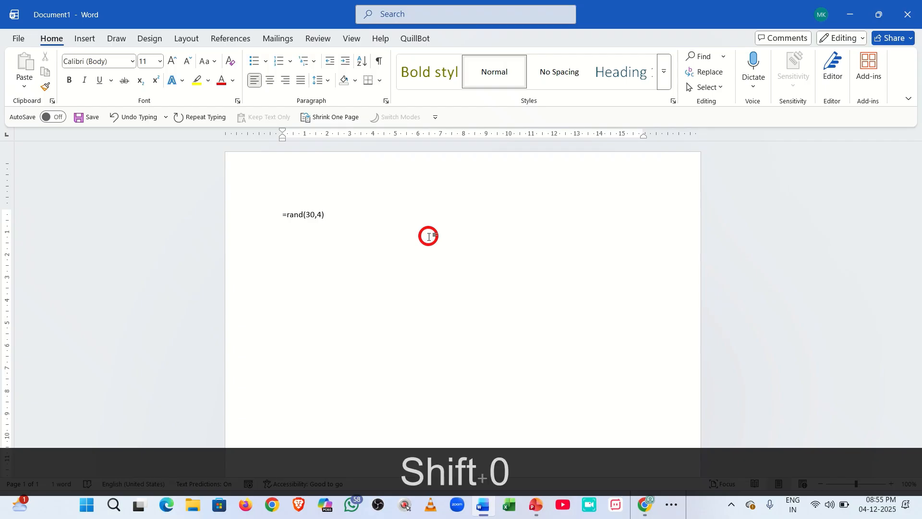
key("Return")
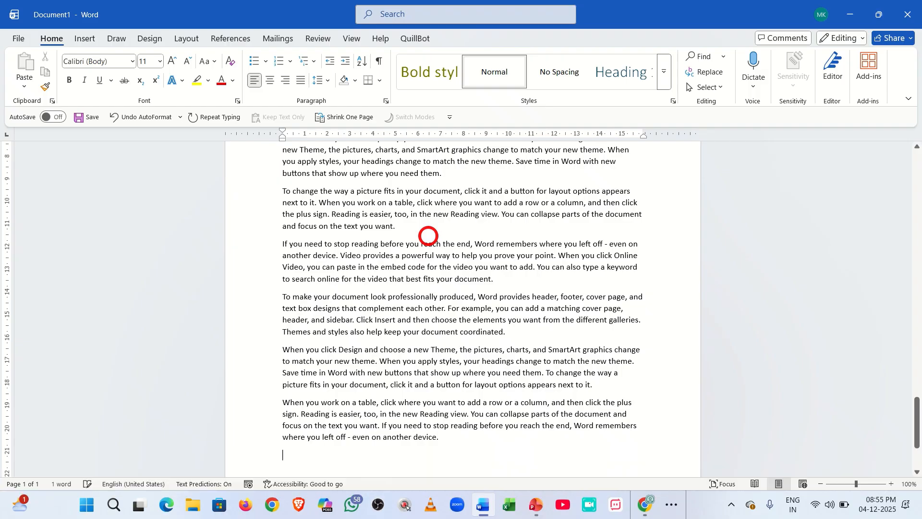
key("ctrl+Home")
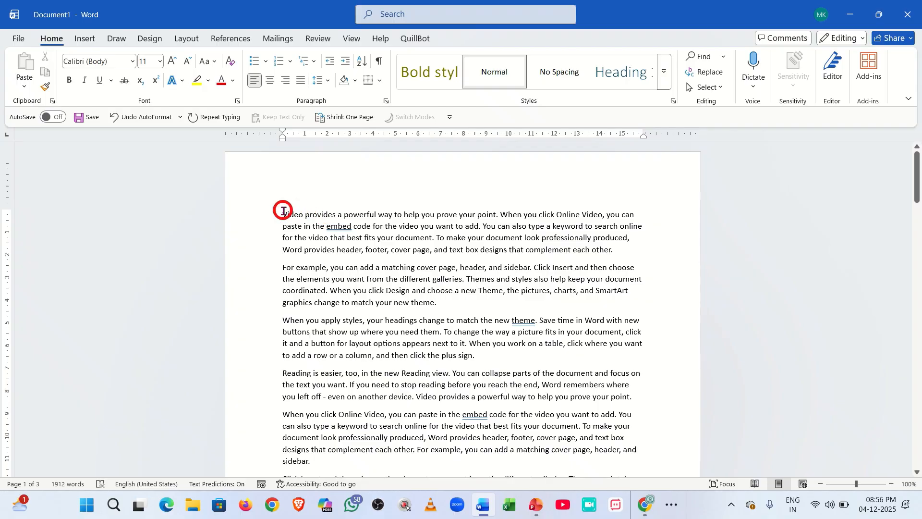
Select the opening text of the first paragraph through "document", then clear the selection and return to the paragraph's start
left_click_drag(283, 211, 430, 235)
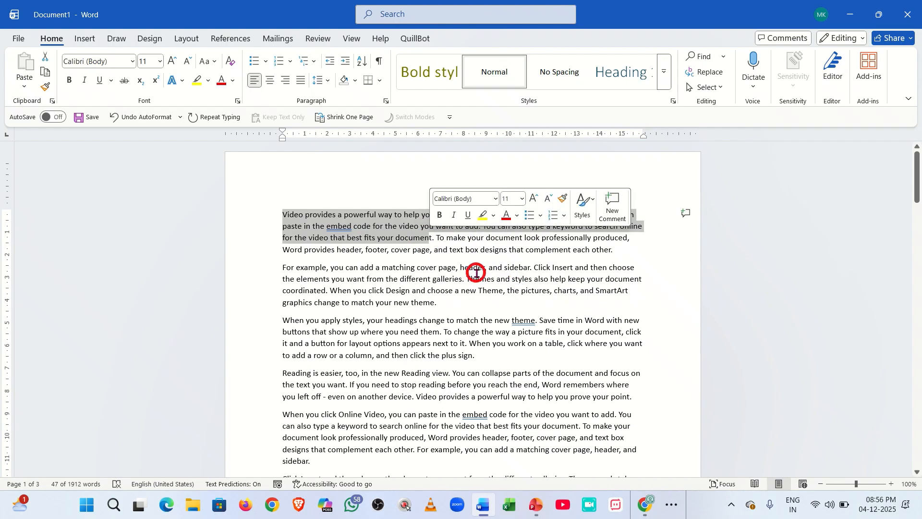
left_click(441, 239)
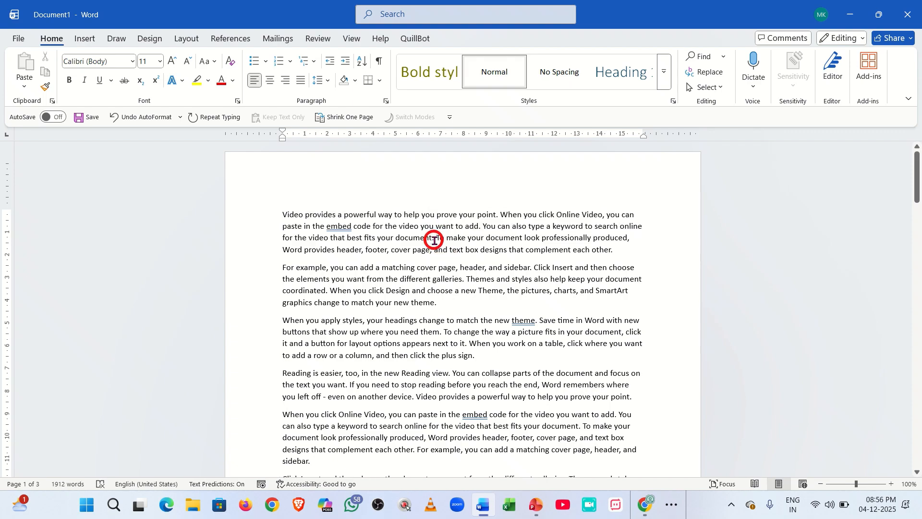
left_click(275, 211)
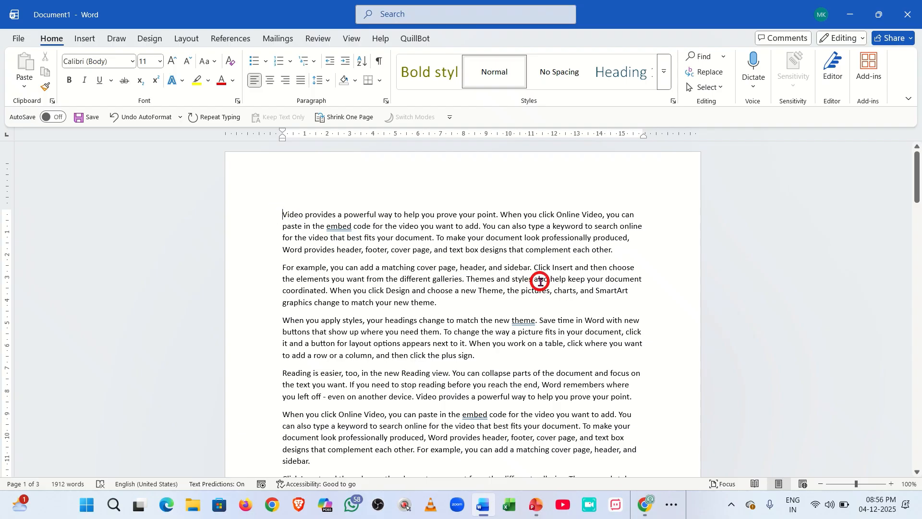
Try extend-selection mode from the document's start, growing and shrinking the selection across the first five paragraphs, then leave it
key("F8")
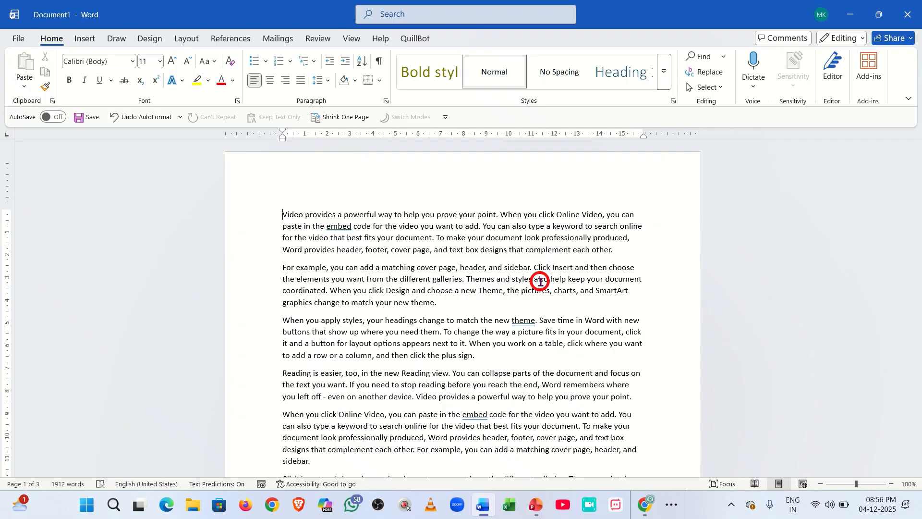
left_click(446, 300, "shift")
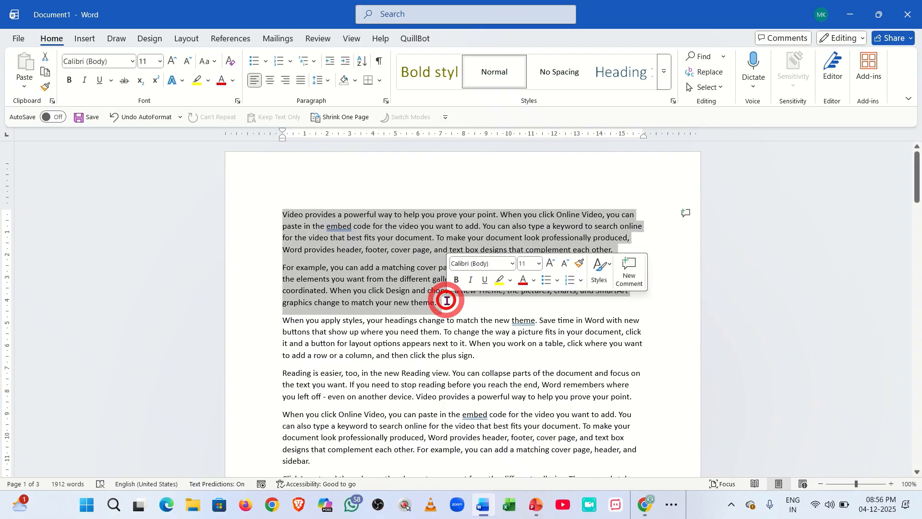
left_click(466, 383, "shift")
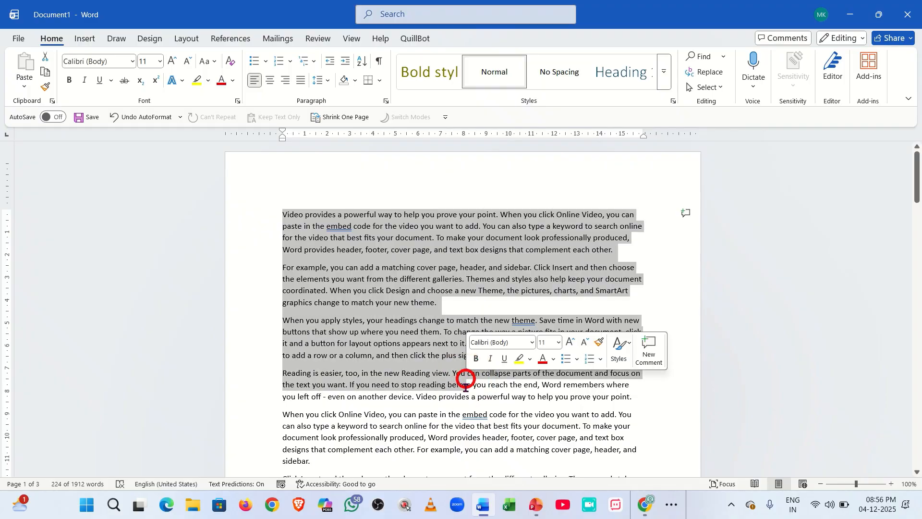
left_click(445, 428, "shift")
left_click(389, 416, "shift")
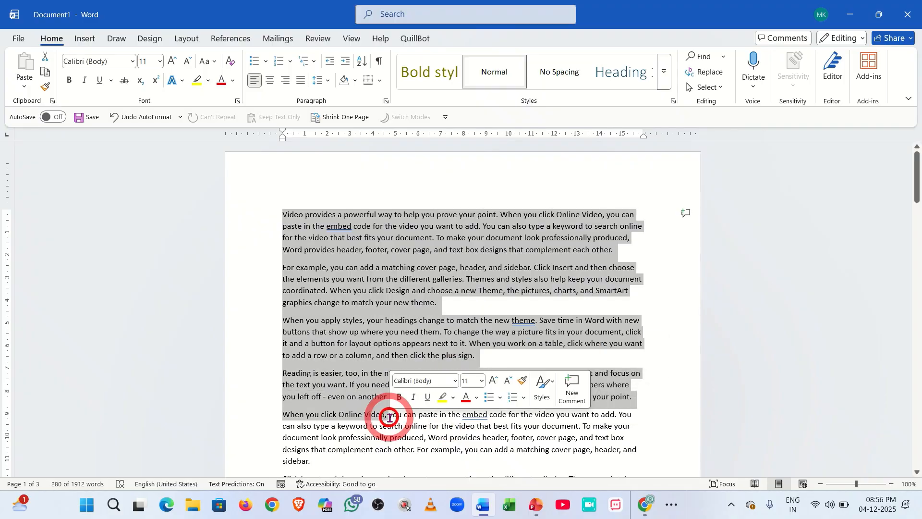
left_click(369, 284, "shift")
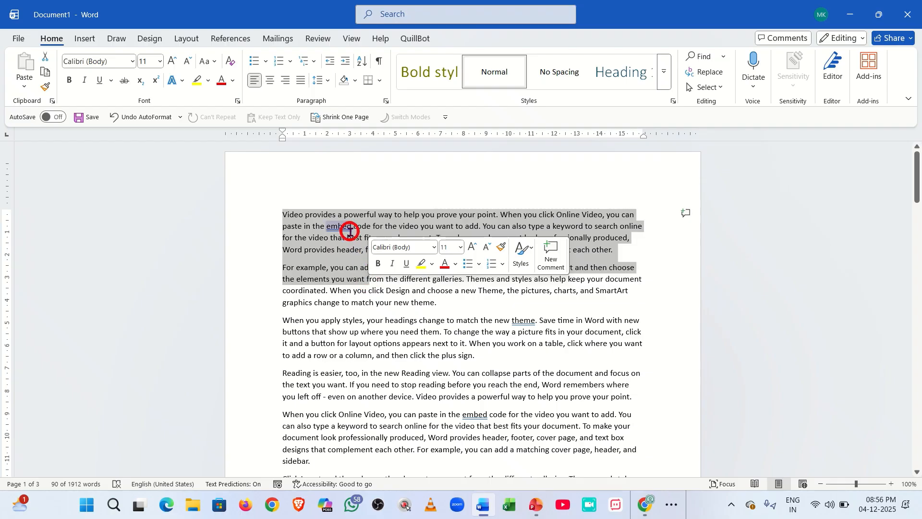
left_click(393, 215, "shift")
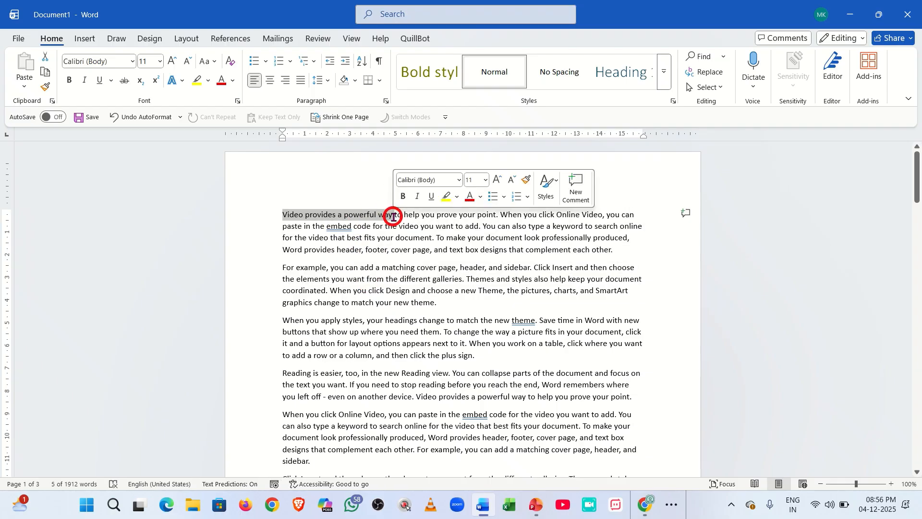
left_click(280, 213)
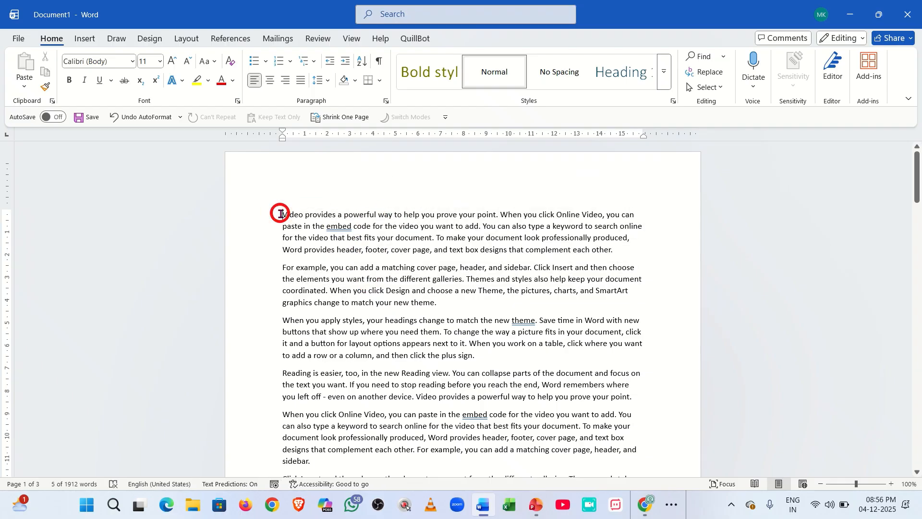
key("Escape")
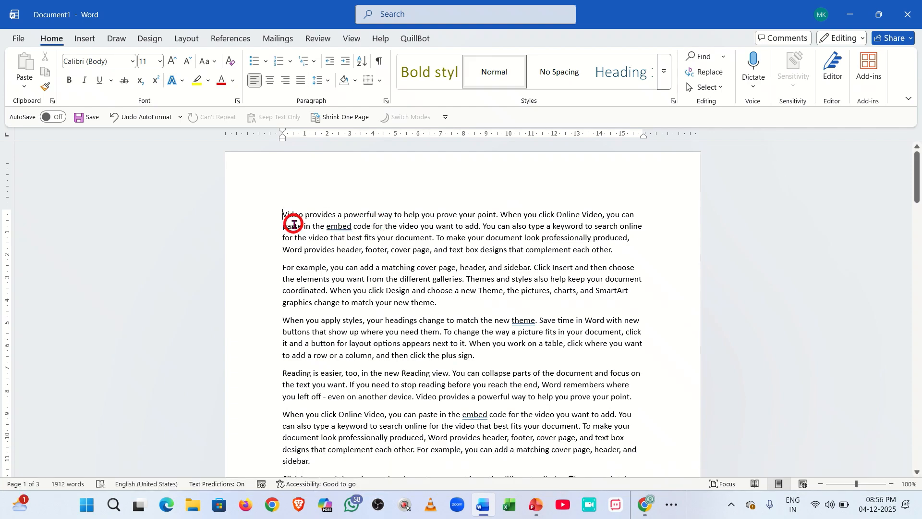
Cut the first three sentences, from "Video provides" to "fits your document.", into the Spike
left_click_drag(280, 214, 435, 238)
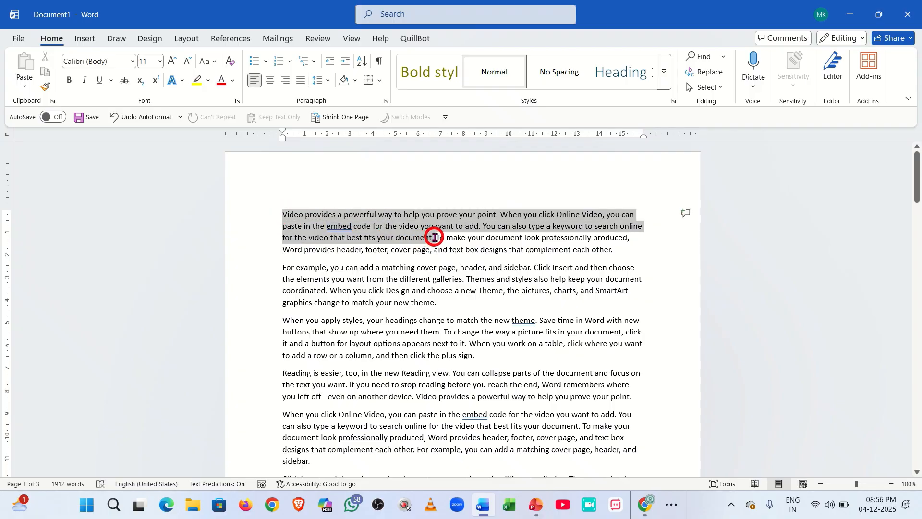
key("ctrl")
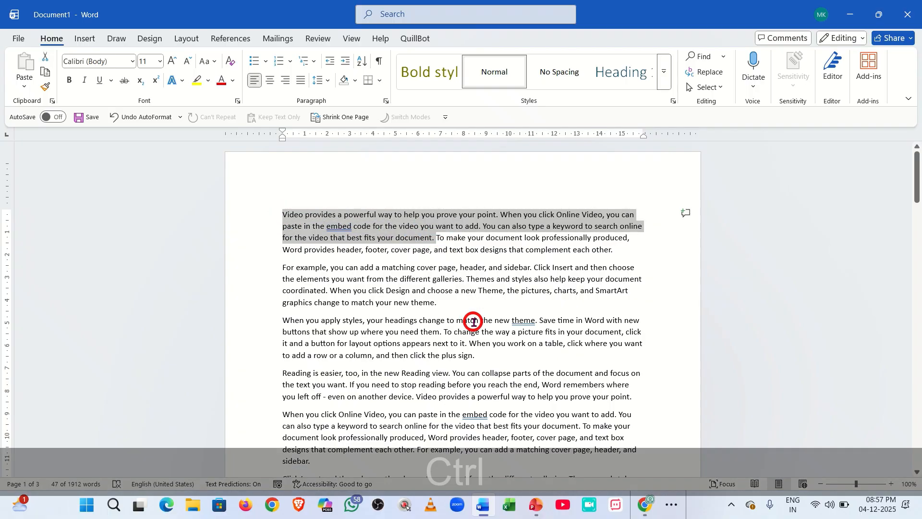
key("ctrl+F3")
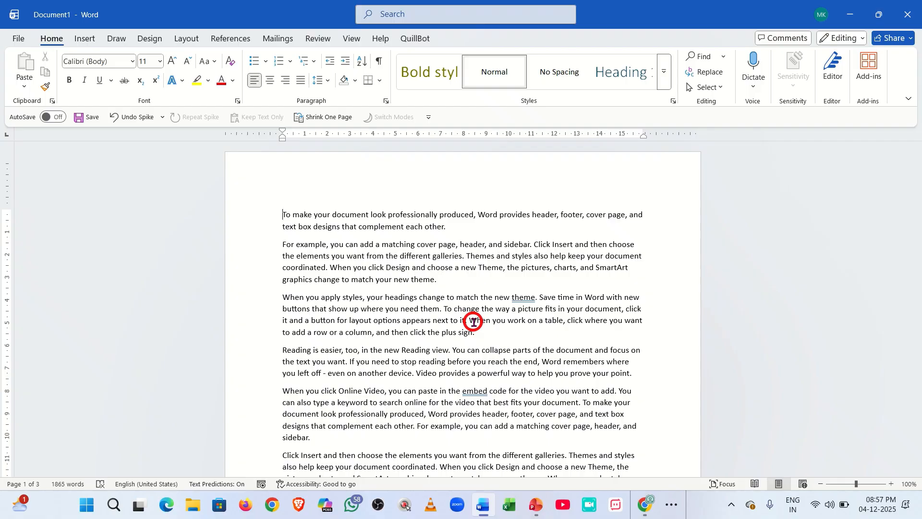
Add two new lines after the first paragraph and insert the Spike contents there through the "spike" AutoComplete entry
left_click(459, 227)
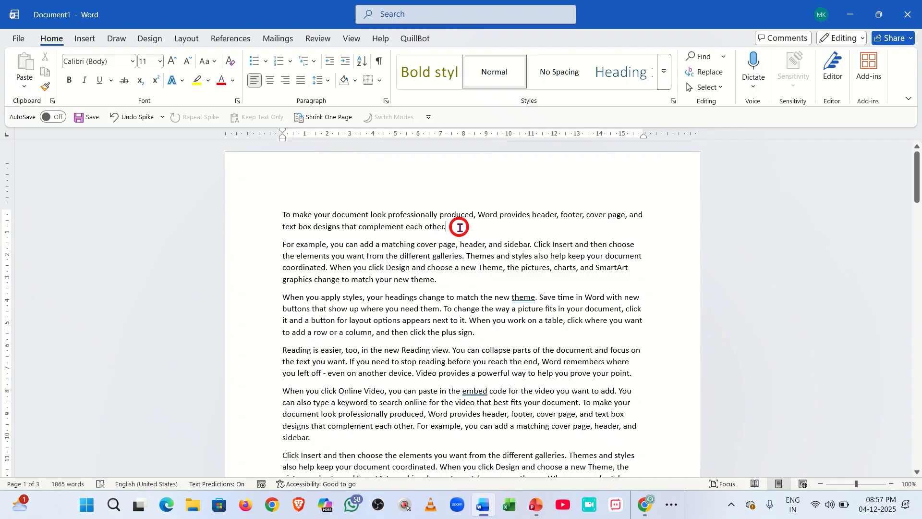
key("Return")
key("Return")
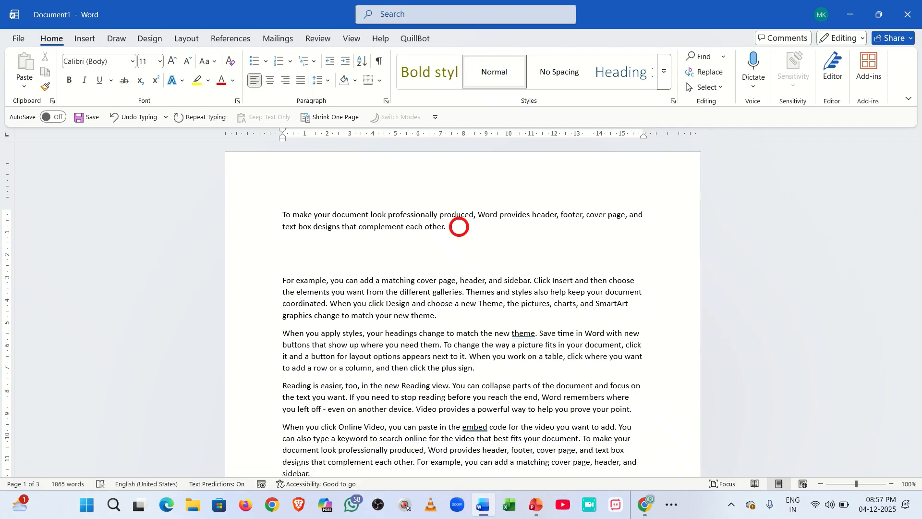
type("spik")
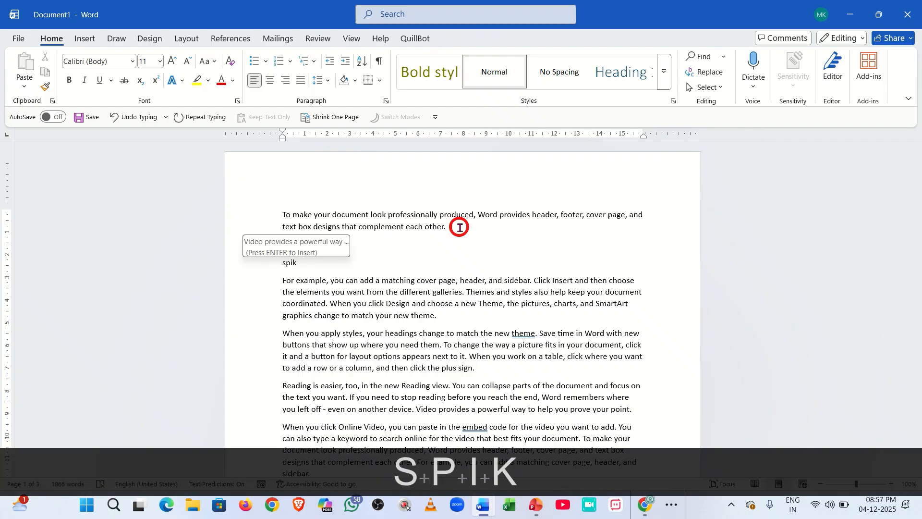
type("e")
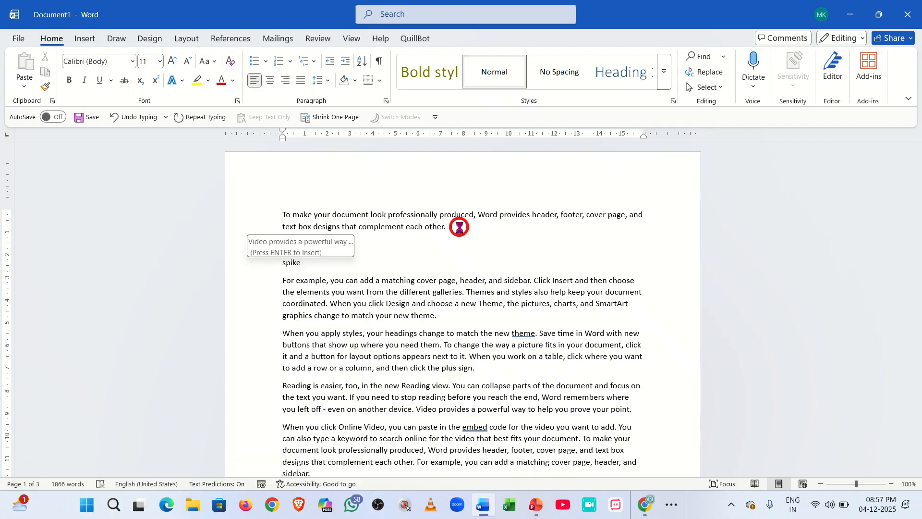
key("Return")
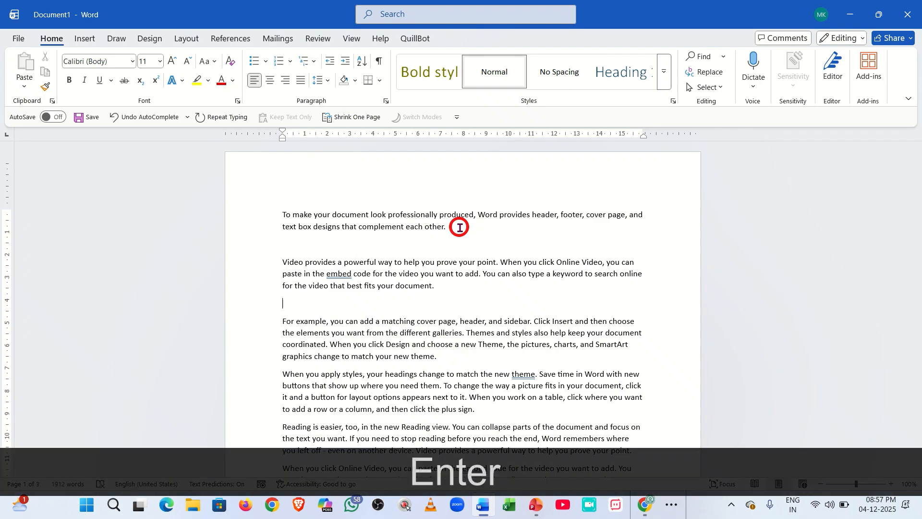
Insert the Spike contents a second time below the first copy using the "spike" AutoComplete entry
type("sp")
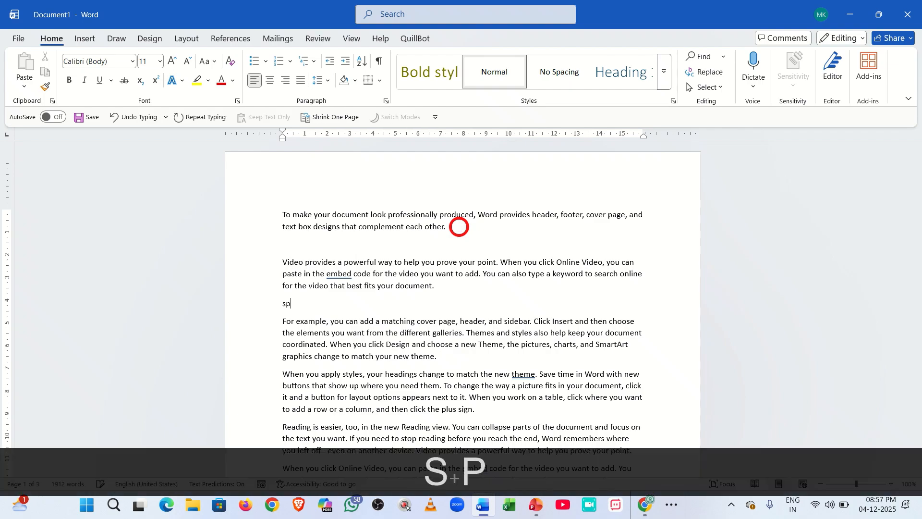
type("ike")
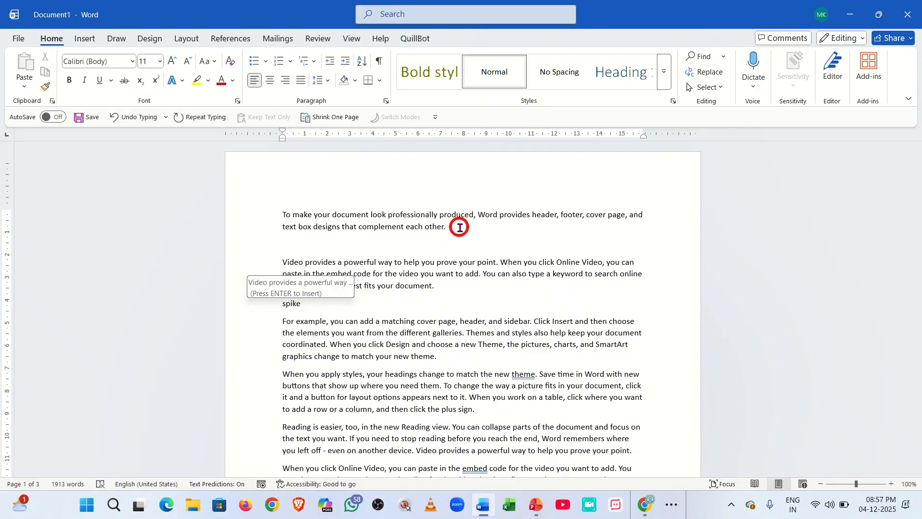
key("Return")
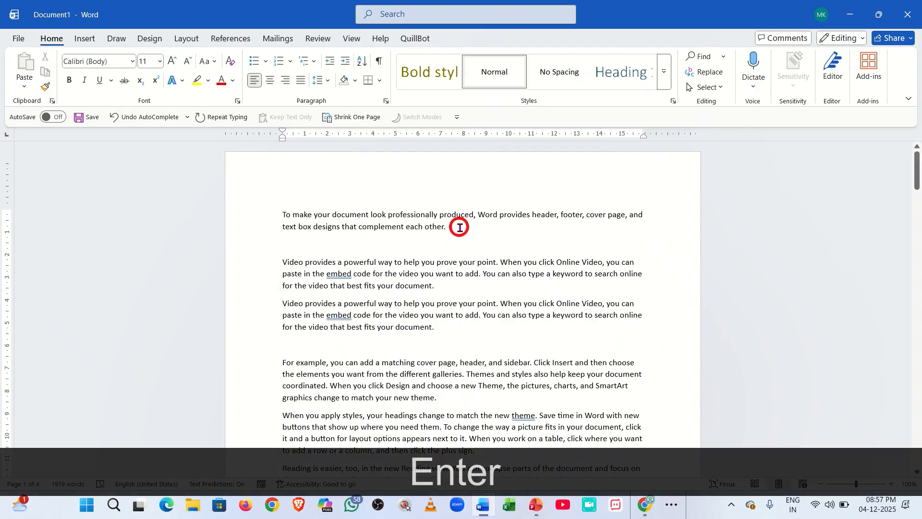
Add blank lines below the second copy and insert the Spike contents there while emptying the Spike
key("Return")
key("Return")
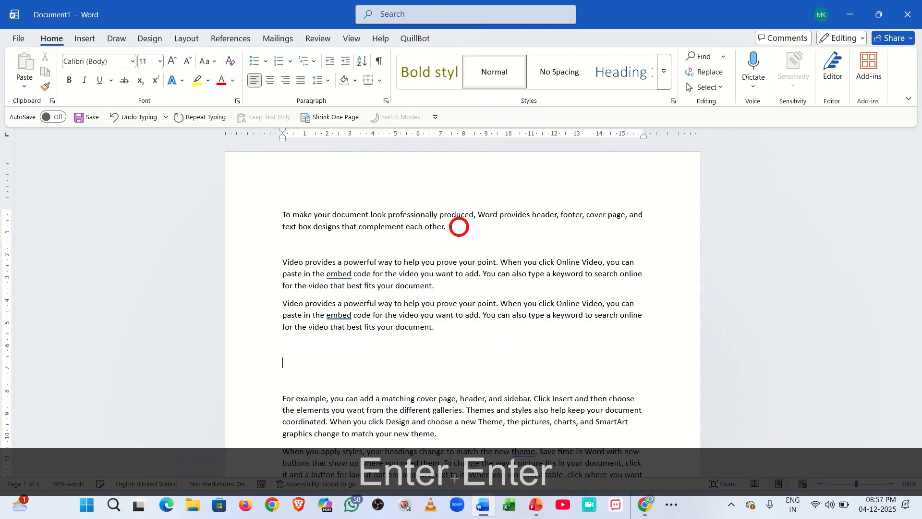
key("Up")
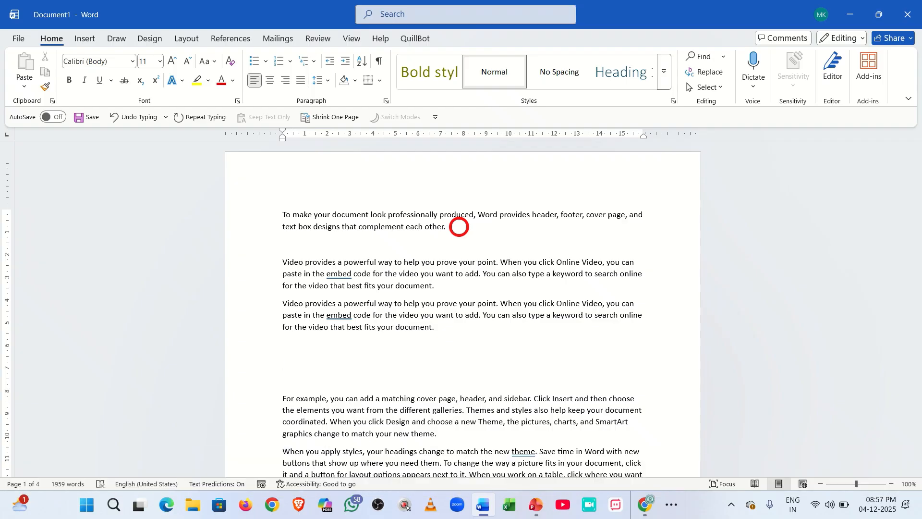
key("ctrl+shift")
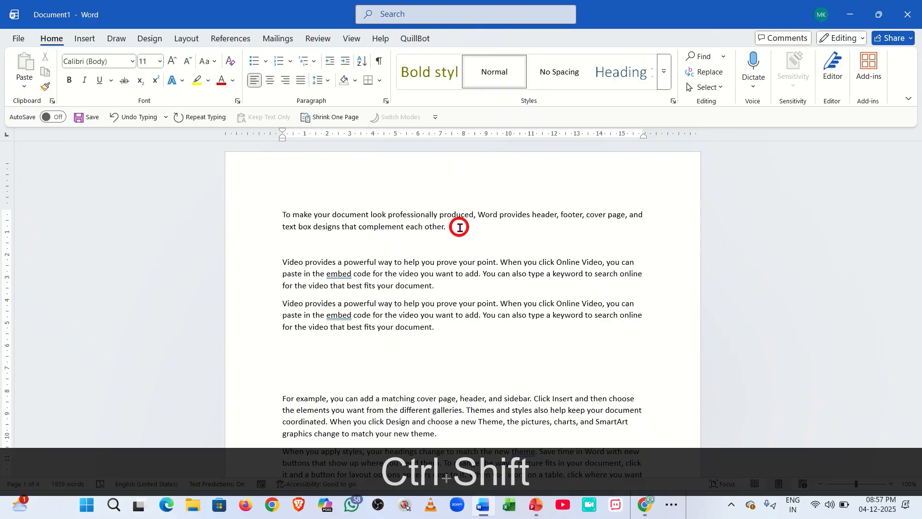
key("ctrl+shift+F3")
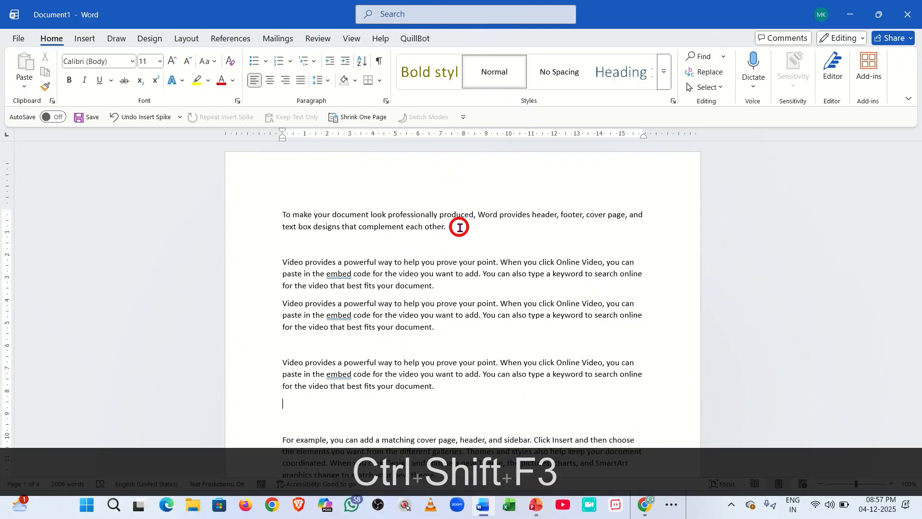
Try to insert the emptied Spike through the word "spike" below the third copy, then erase the typed word
type("spike")
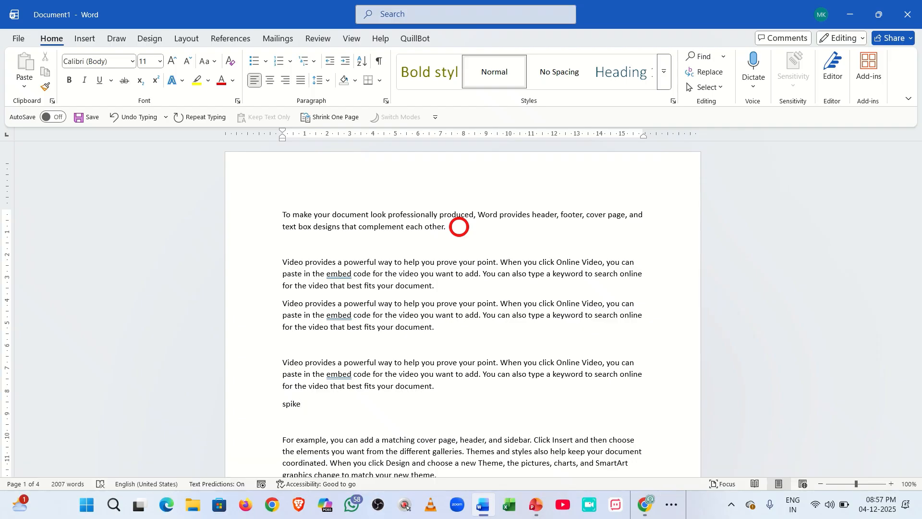
key("Return")
key("BackSpace")
key("BackSpace")
key("BackSpace")
key("BackSpace")
key("BackSpace")
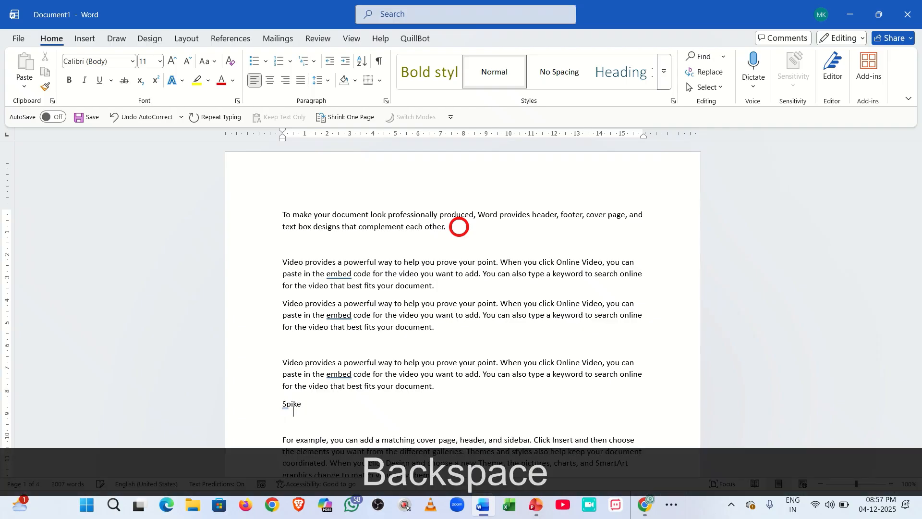
Erase the leftover word "Spike" below the third copy and turn on the display of formatting marks
key("BackSpace")
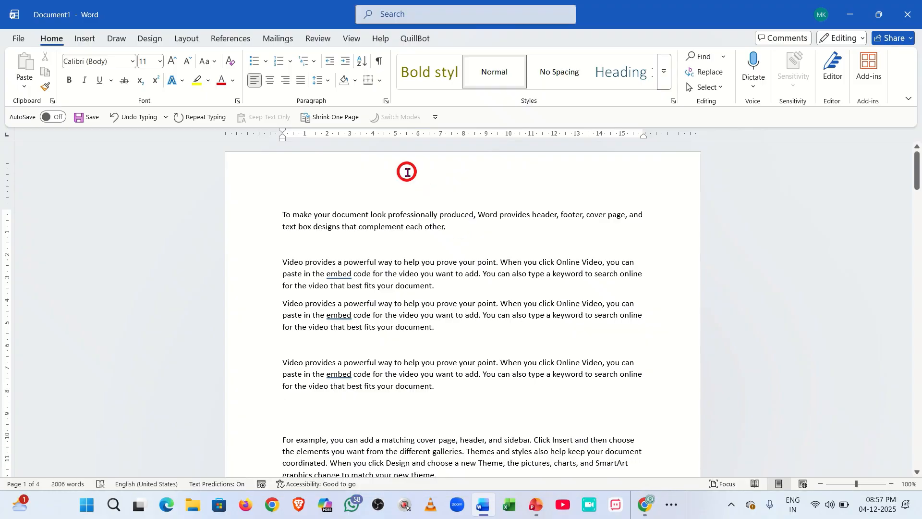
left_click(380, 63)
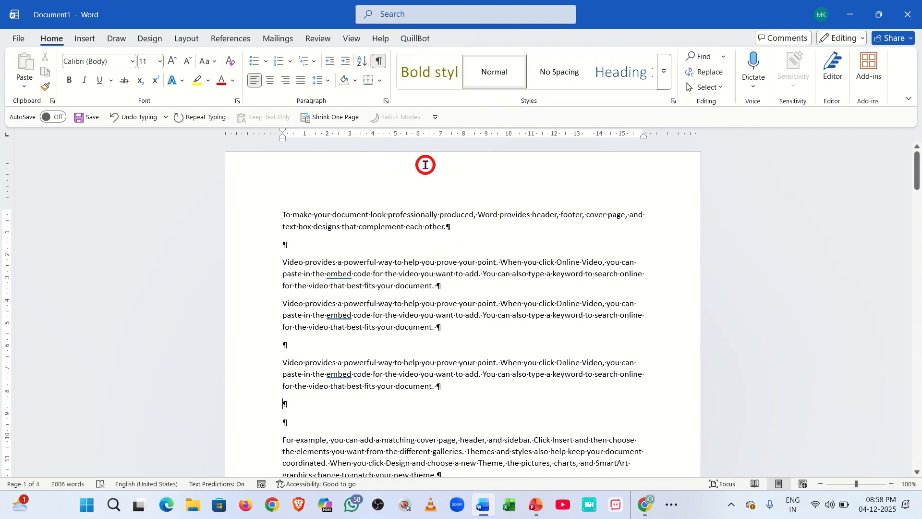
left_click(380, 61)
key("ctrl+shift")
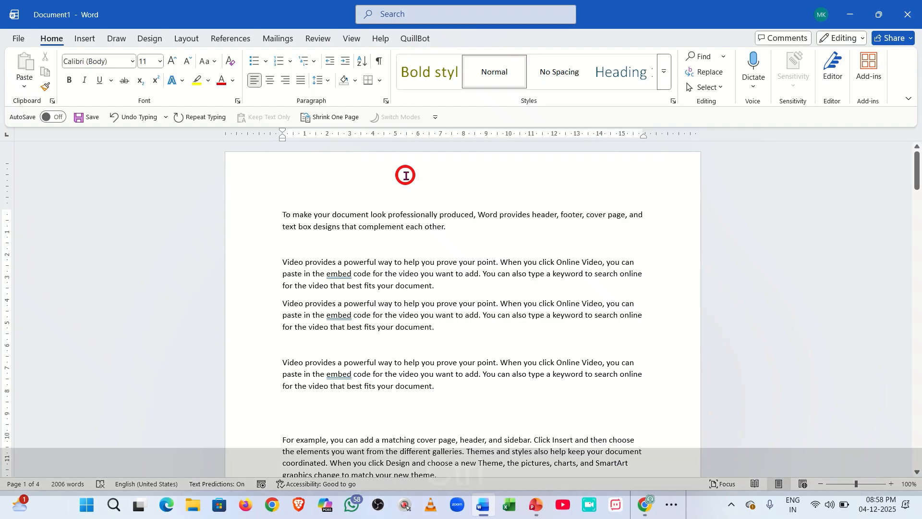
key("ctrl+shift+8")
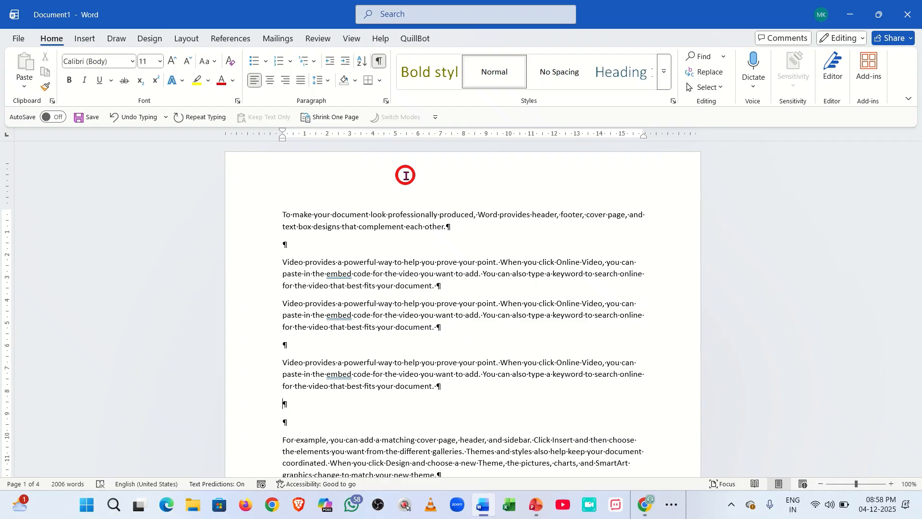
Add a blank line above the first "Video provides" paragraph and indent that paragraph with a run of spaces and five tabs
left_click(298, 243)
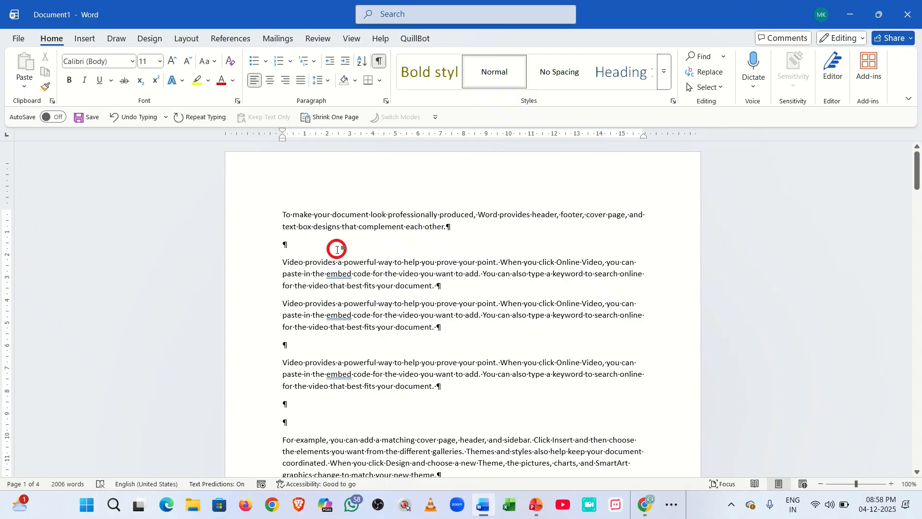
key("Return")
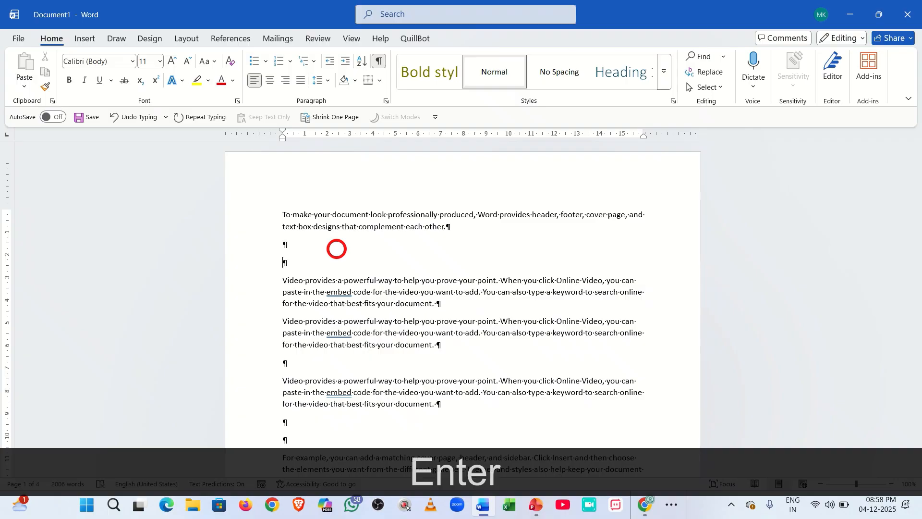
key("Right")
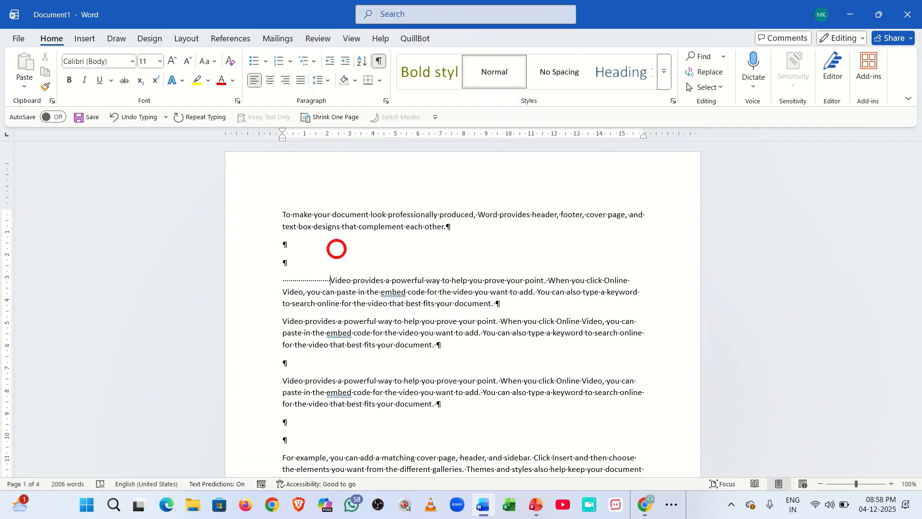
key("Tab")
key("Tab")
key("Tab")
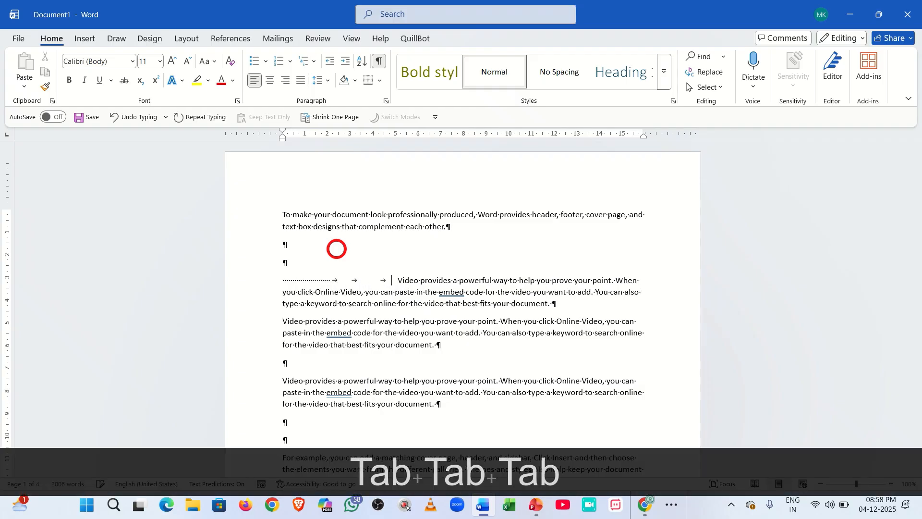
key("Tab")
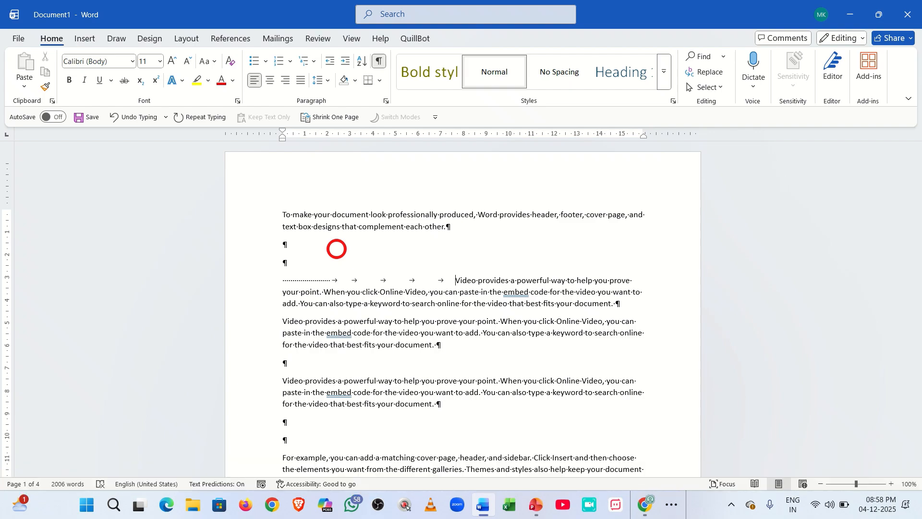
Hide and redisplay the formatting marks to compare both views, and look at the end of the document
key("ctrl+shift+8")
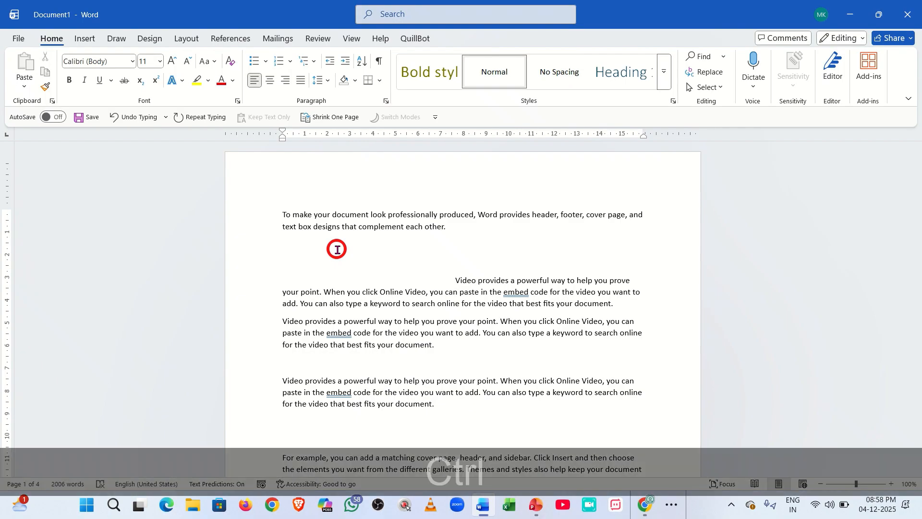
key("ctrl+shift+8")
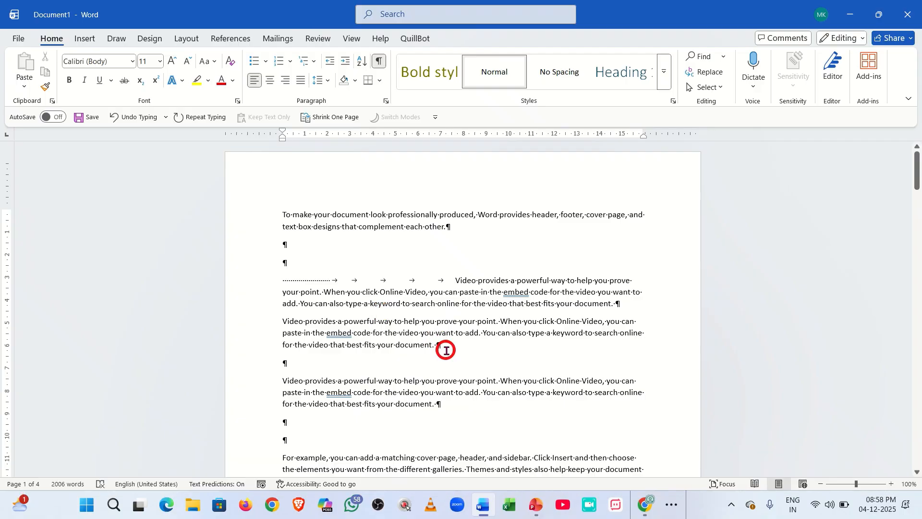
left_click(446, 351)
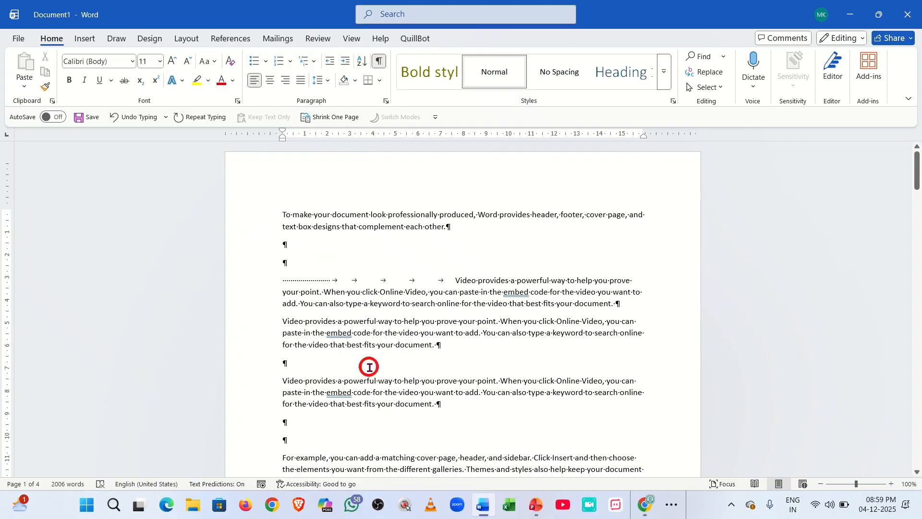
key("ctrl+End")
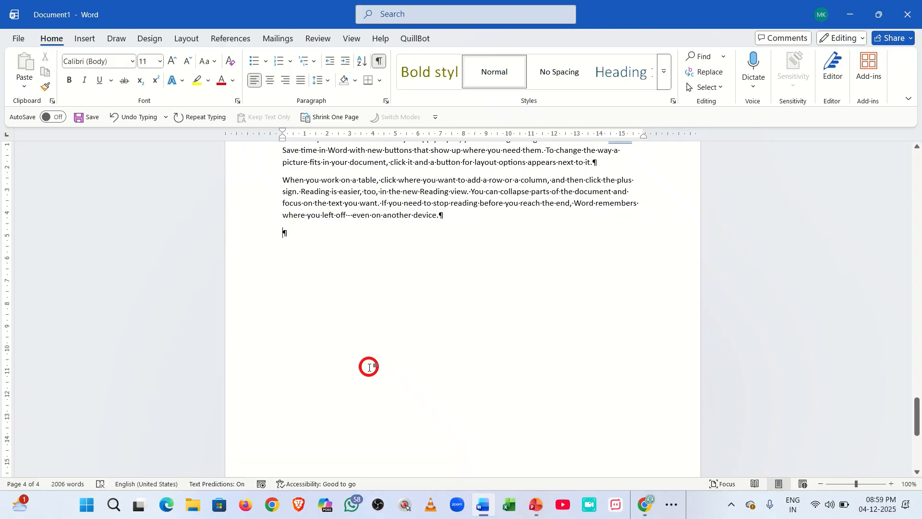
Insert a blank line at the very start of the document and hide the formatting marks
key("ctrl+Home")
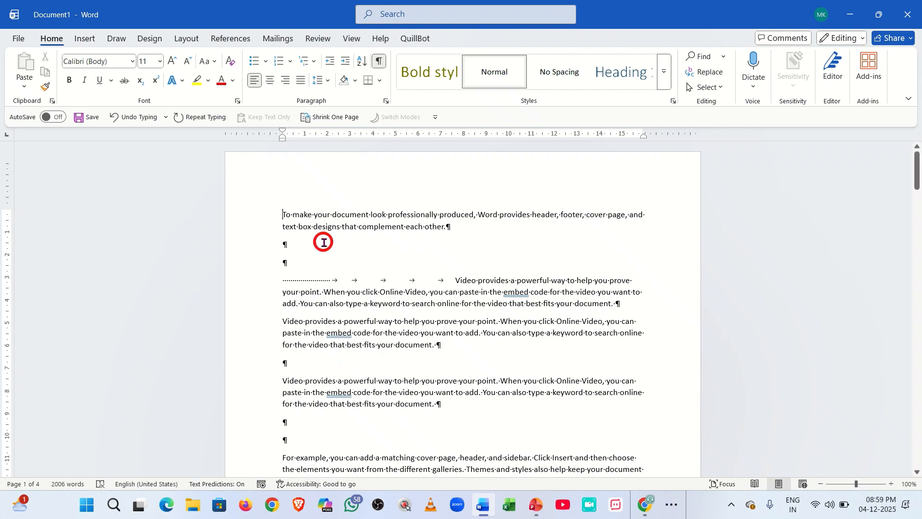
key("Return")
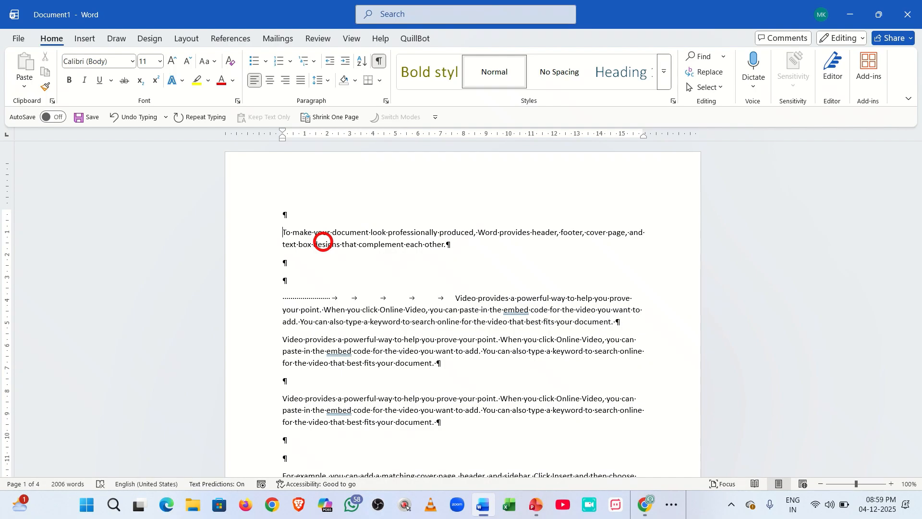
key("ctrl+shift+8")
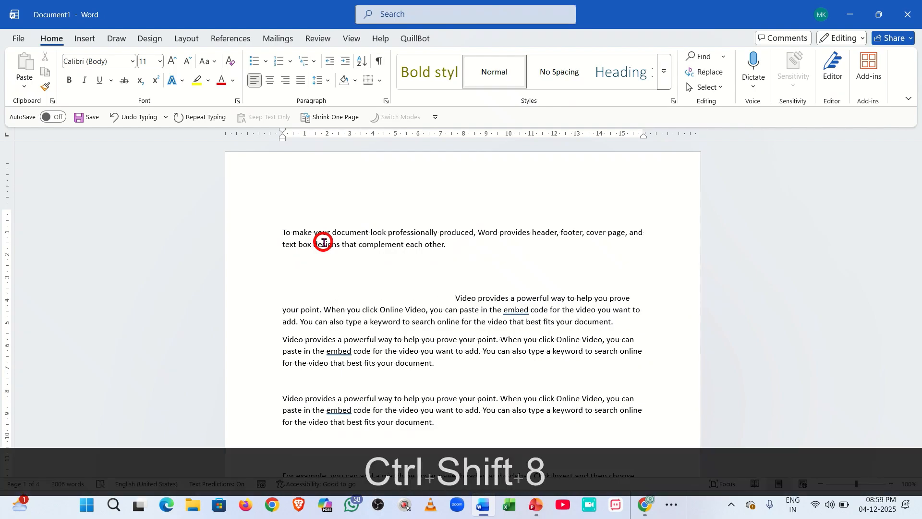
Enter "MS office" on the blank first line of the document
key("Up")
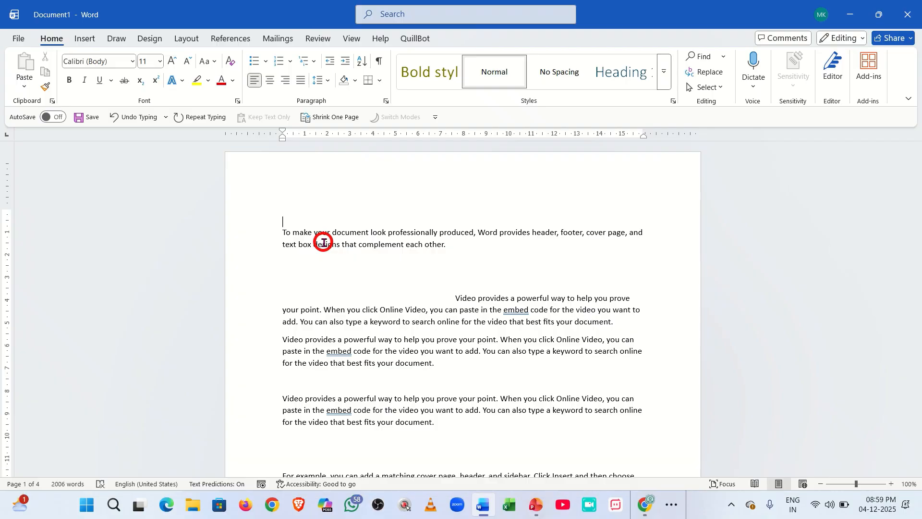
key("Caps_Lock")
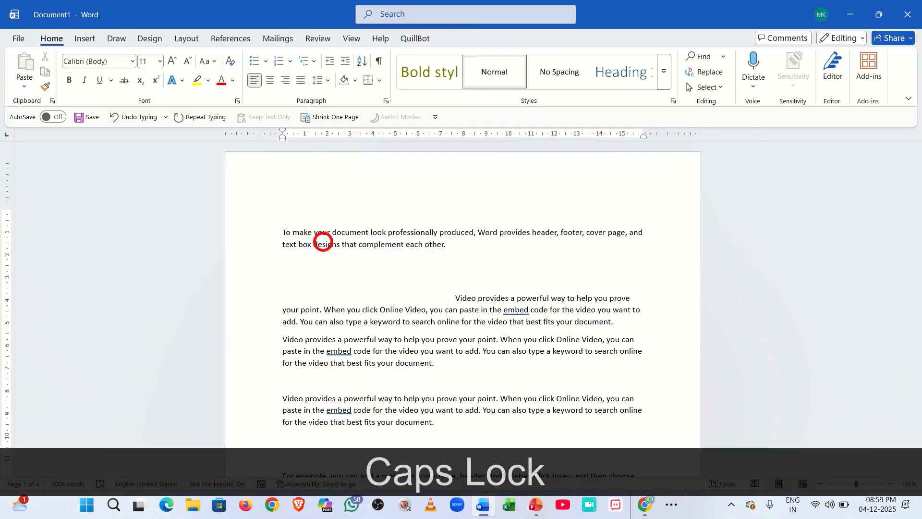
type("MS ")
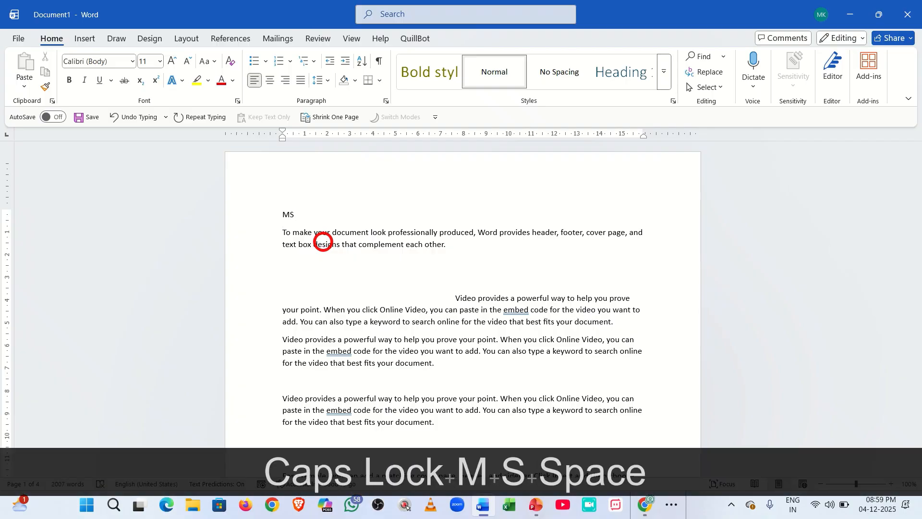
type("W")
key("BackSpace")
key("Caps_Lock")
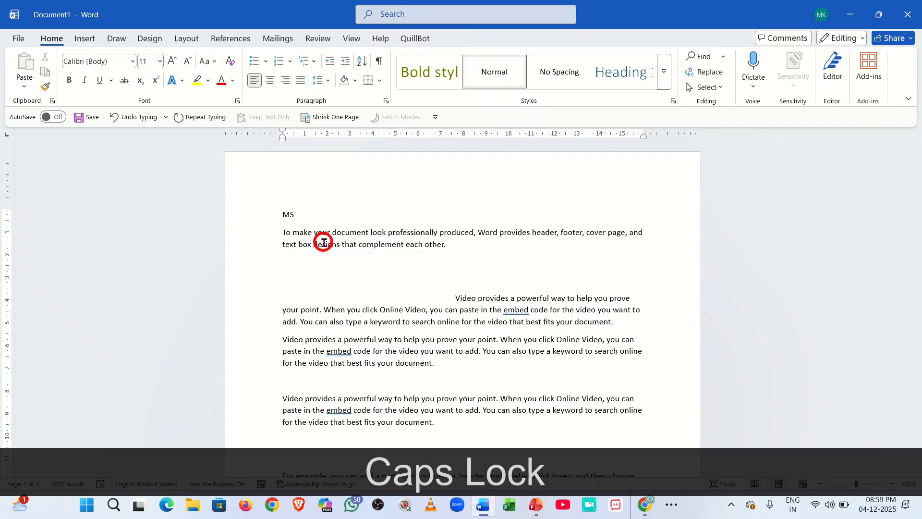
type("office")
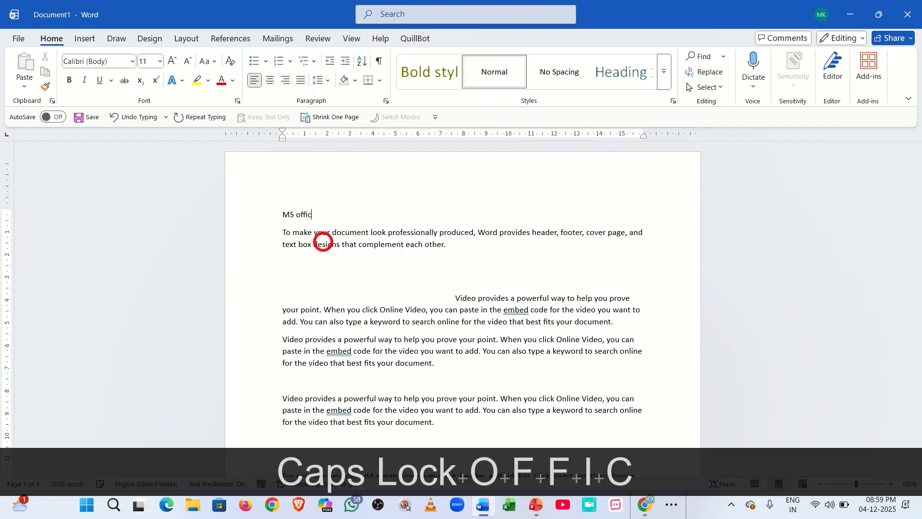
Add two blank lines directly above the second "Video provides" paragraph
key("Down")
key("Down")
key("Down")
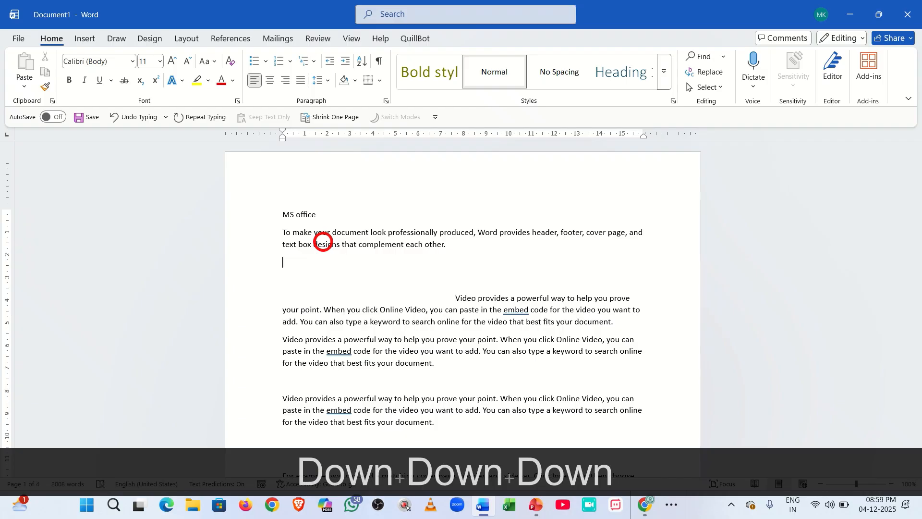
key("Down")
key("Down")
key("Down")
key("Down")
key("Down")
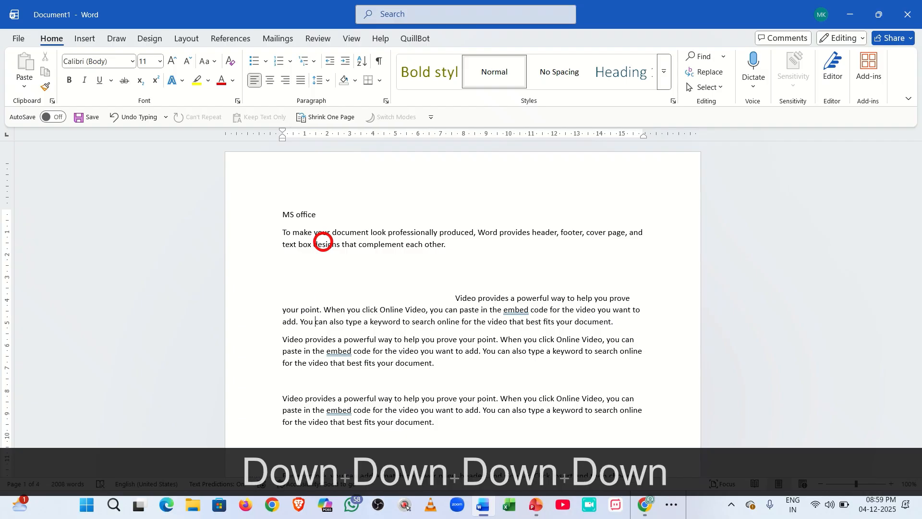
key("Left")
key("Left")
key("Left")
key("Left")
key("Left")
key("Left")
key("Left")
key("Left")
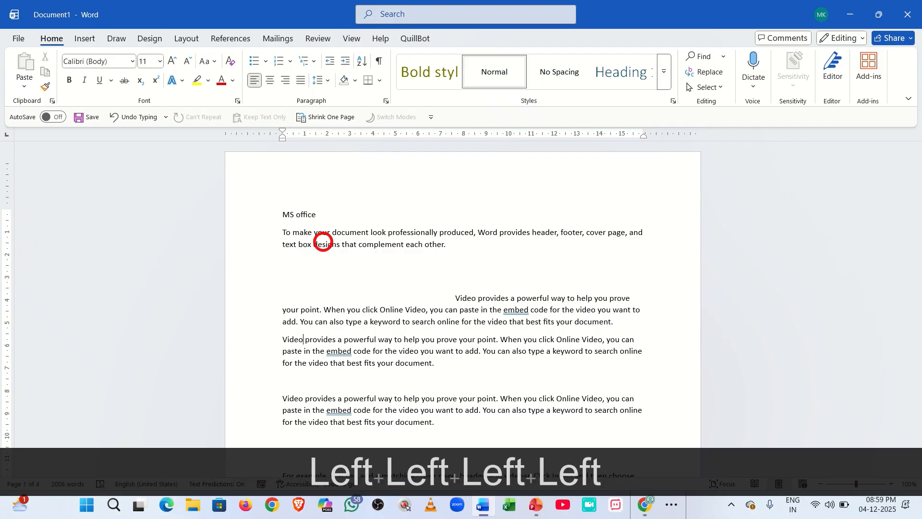
key("Left")
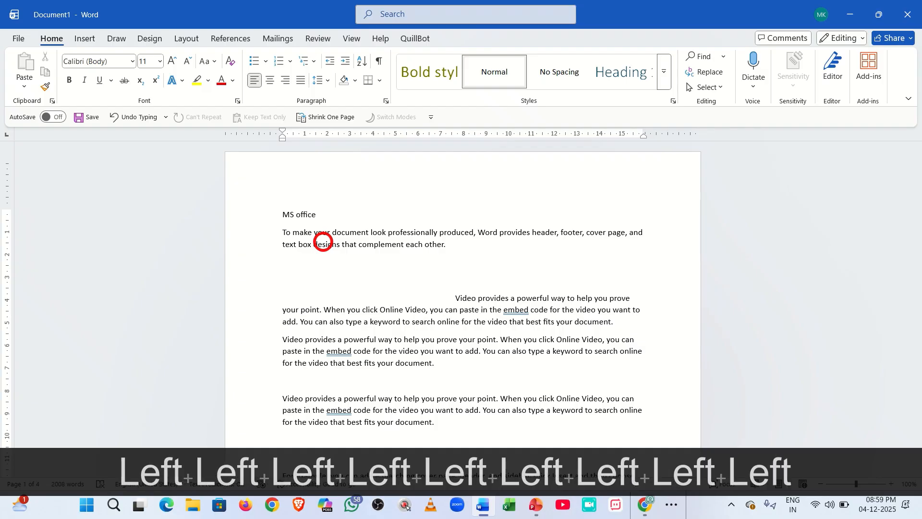
key("Return")
key("Return")
key("Up")
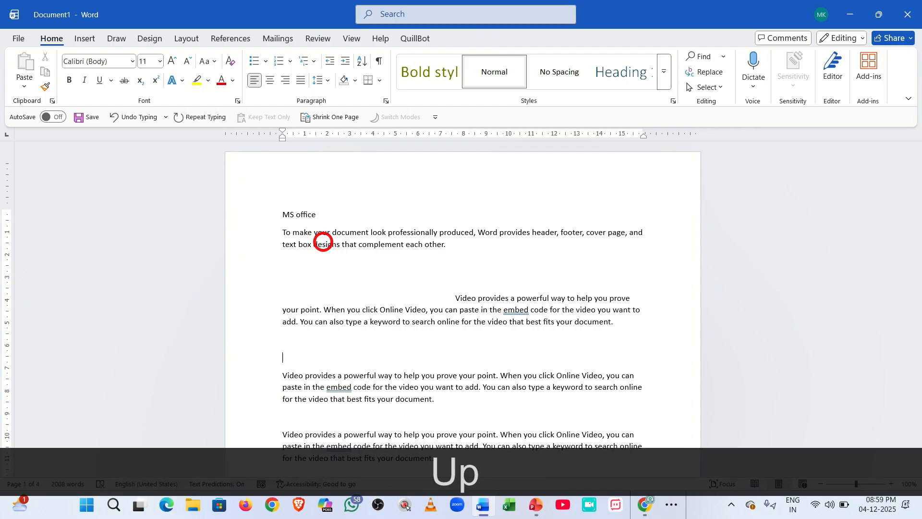
Enter "MS Word" on the blank line directly above the second "Video provides" paragraph
key("Caps_Lock")
type("MS ")
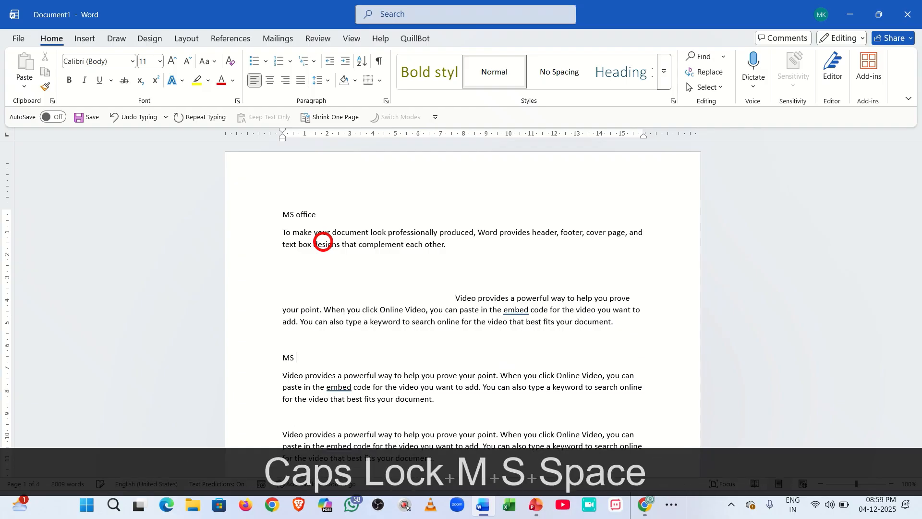
type("W")
key("Caps_Lock")
type("ord")
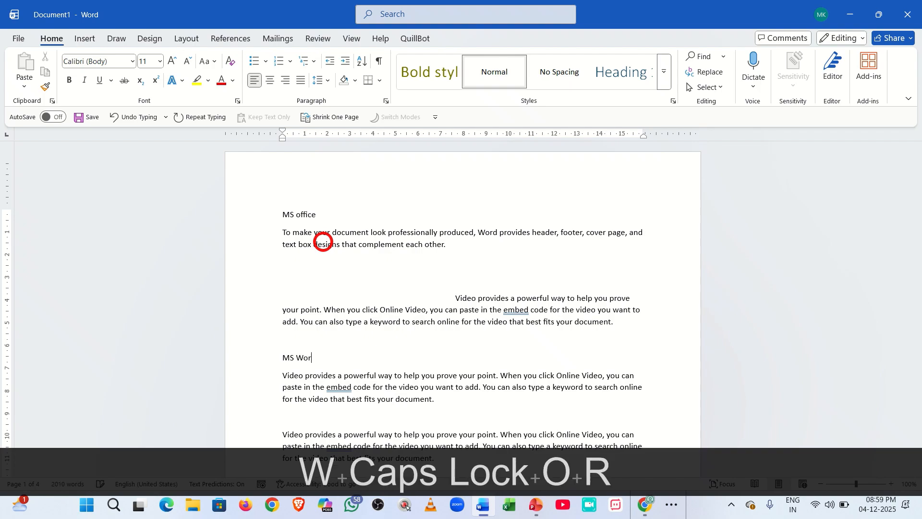
Enter "MS Excel" on the blank line between the second and third "Video provides" paragraphs
key("Down")
key("Down")
key("Down")
key("Down")
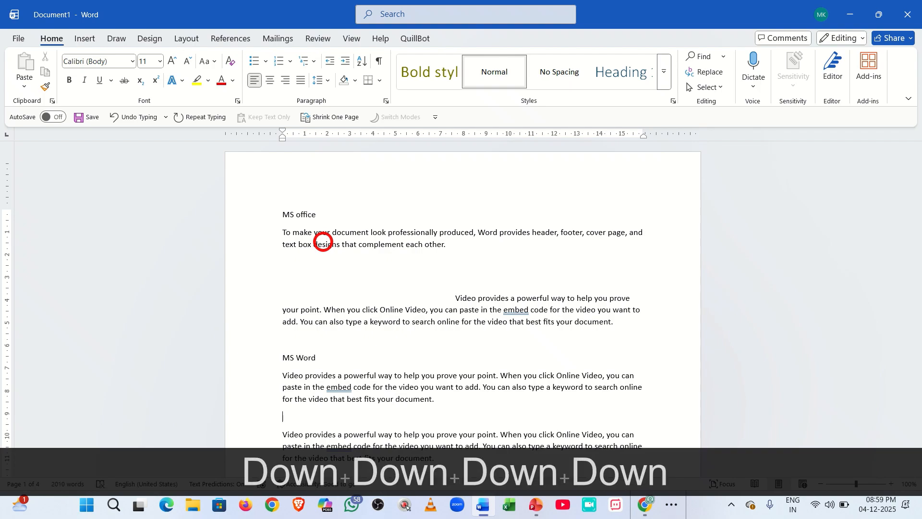
key("Caps_Lock")
type("MS ")
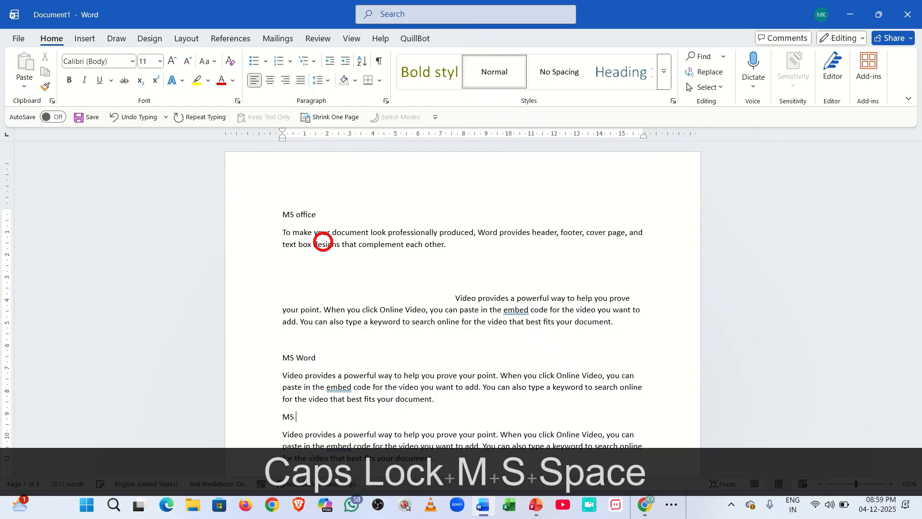
type("E")
key("Caps_Lock")
type("xcel")
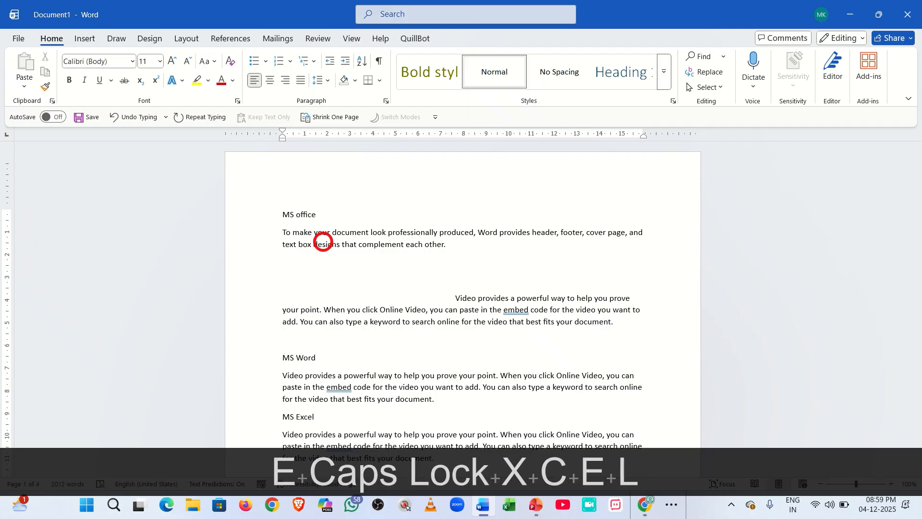
Apply the Heading 1 style to the "MS office" line
left_click(270, 216)
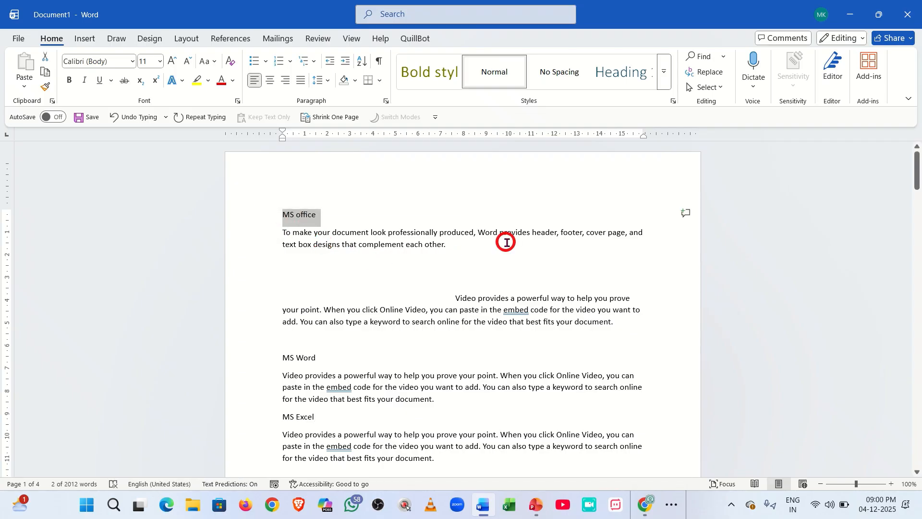
left_click(665, 76)
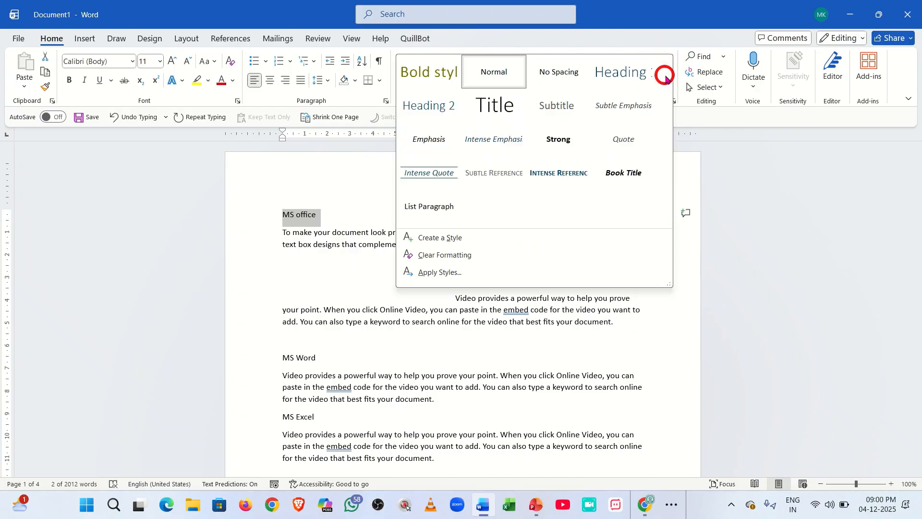
left_click(634, 73)
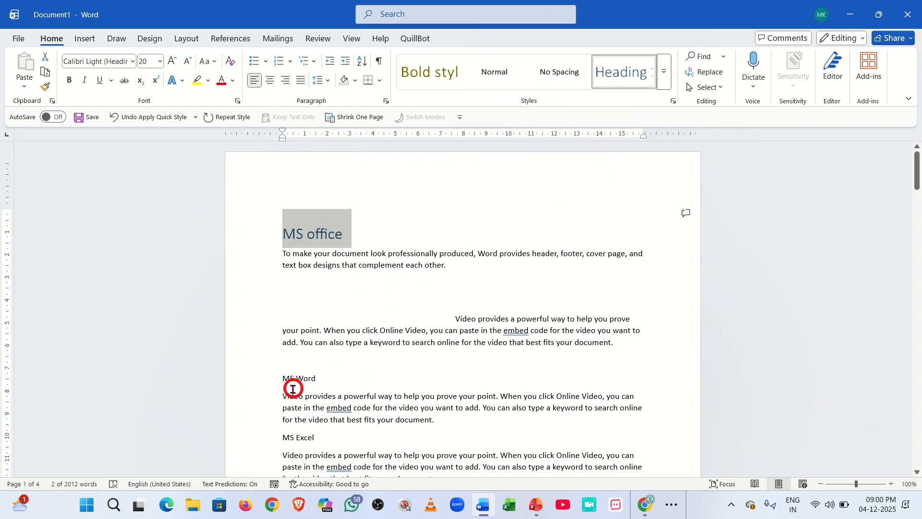
Apply the Heading 2 style to the "MS Word" line
left_click(268, 390)
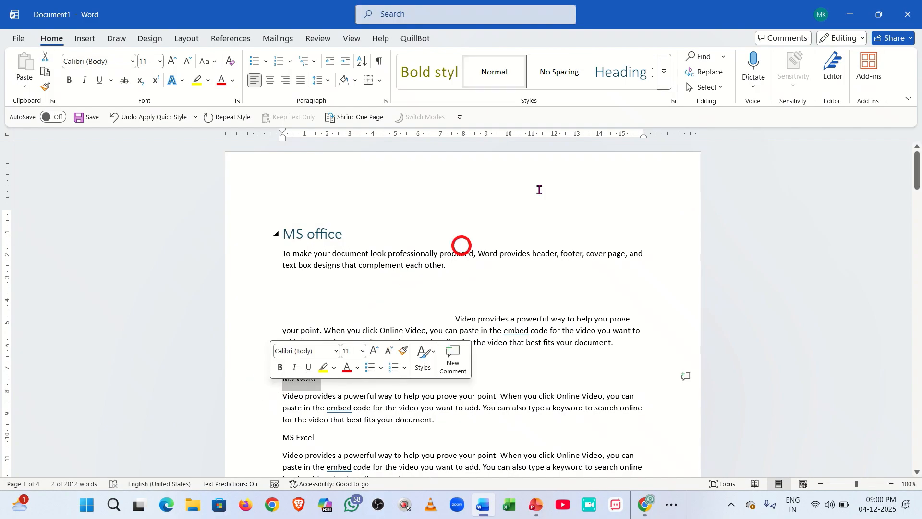
left_click(664, 73)
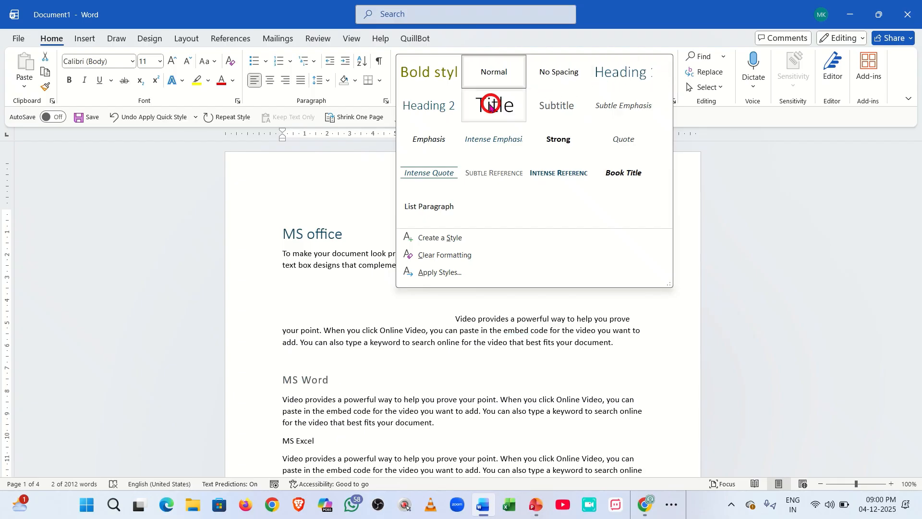
left_click(436, 102)
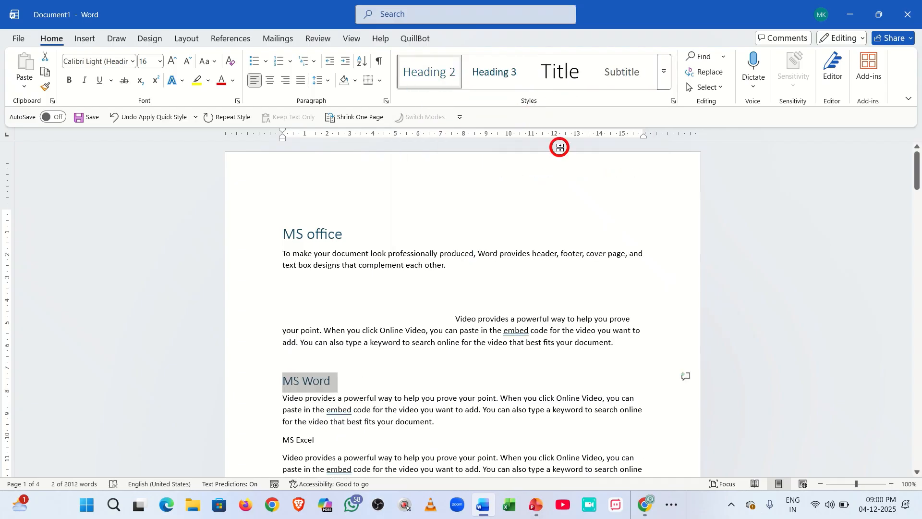
left_click(665, 72)
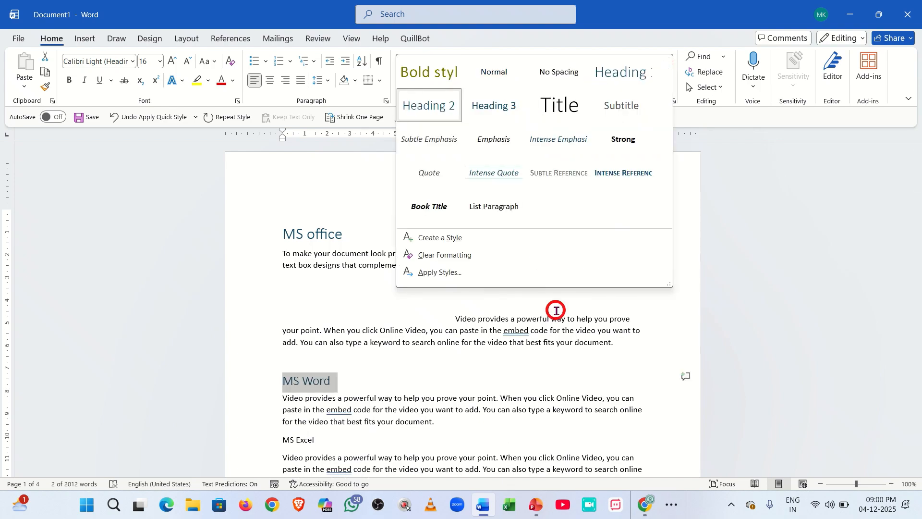
left_click(557, 352)
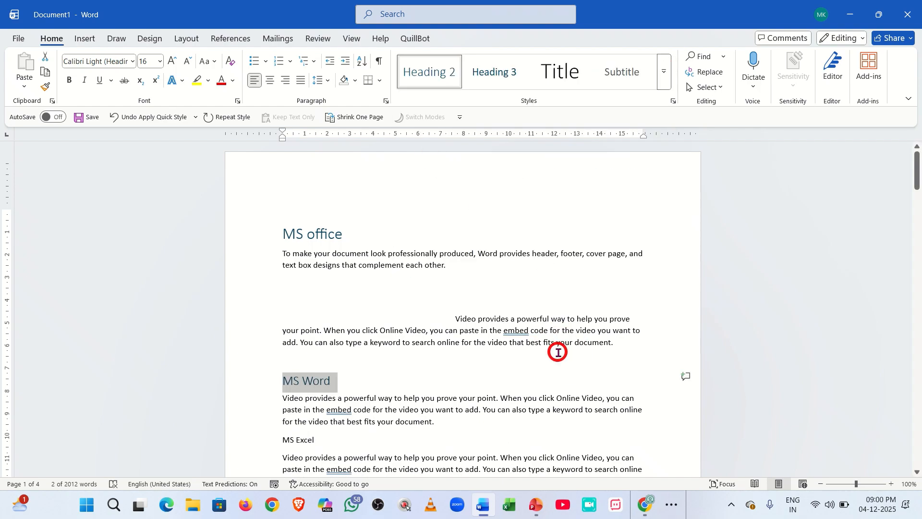
left_click(378, 375)
key("Down")
key("Down")
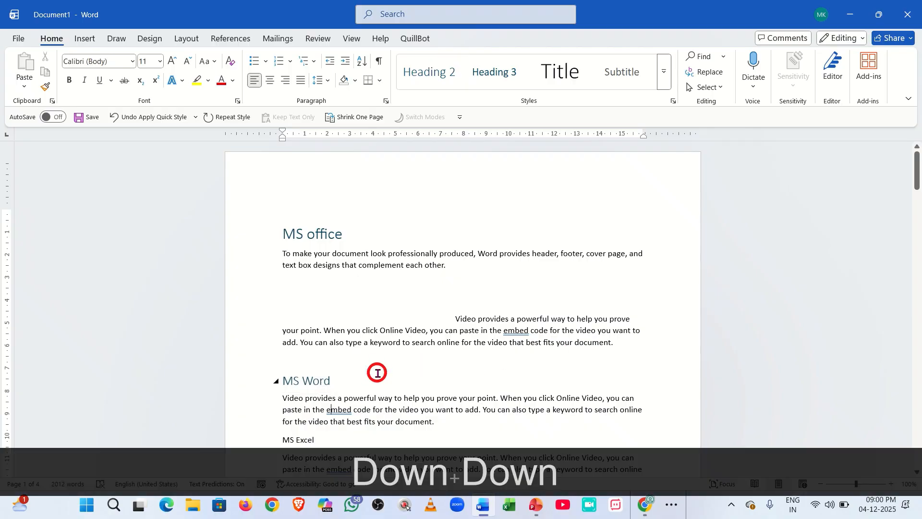
key("Down")
key("Down")
key("Down")
key("Down")
key("Down")
key("Down")
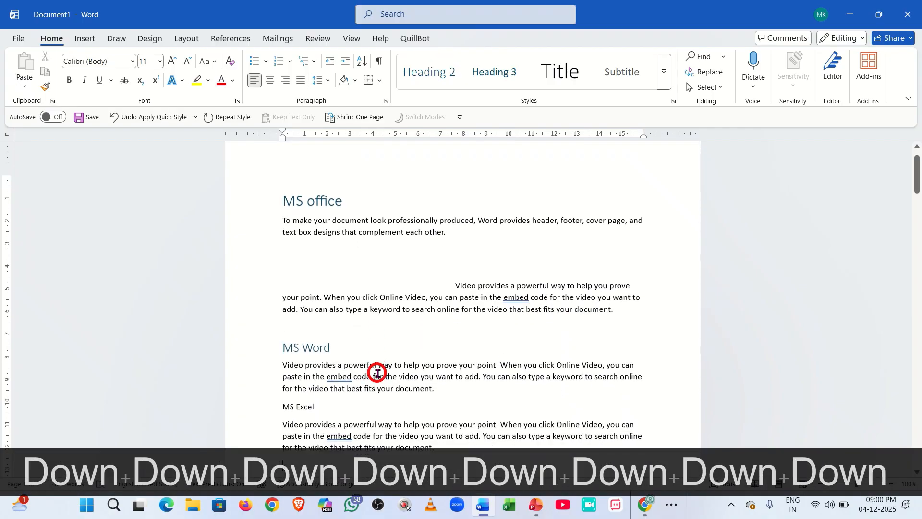
key("Down")
key("Down")
key("Down")
key("Up")
key("Up")
key("Up")
key("Up")
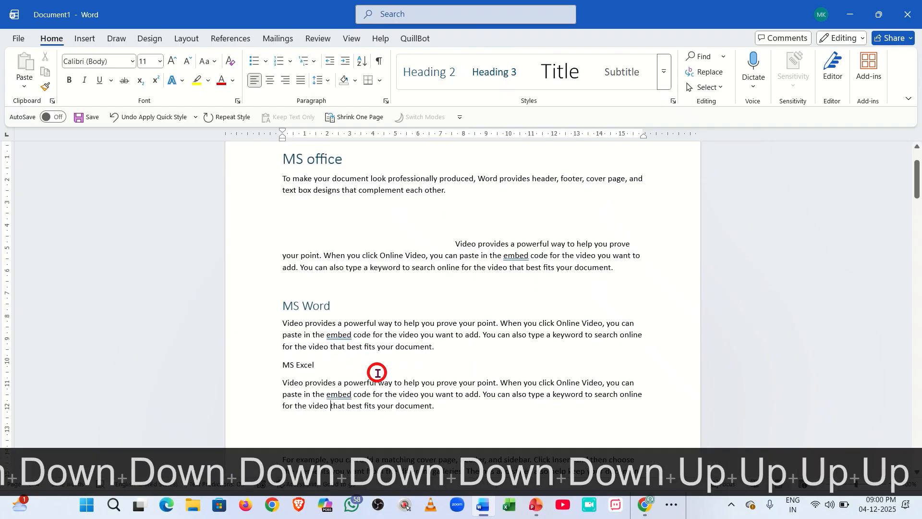
key("Up")
key("Up")
key("Up")
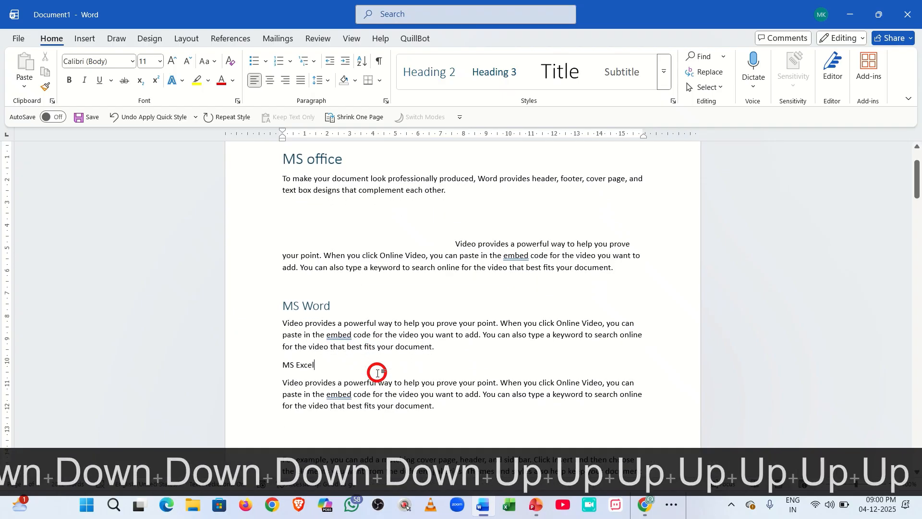
key("shift+Left")
key("shift+Left")
key("shift+Left")
key("shift+Left")
key("shift+Left")
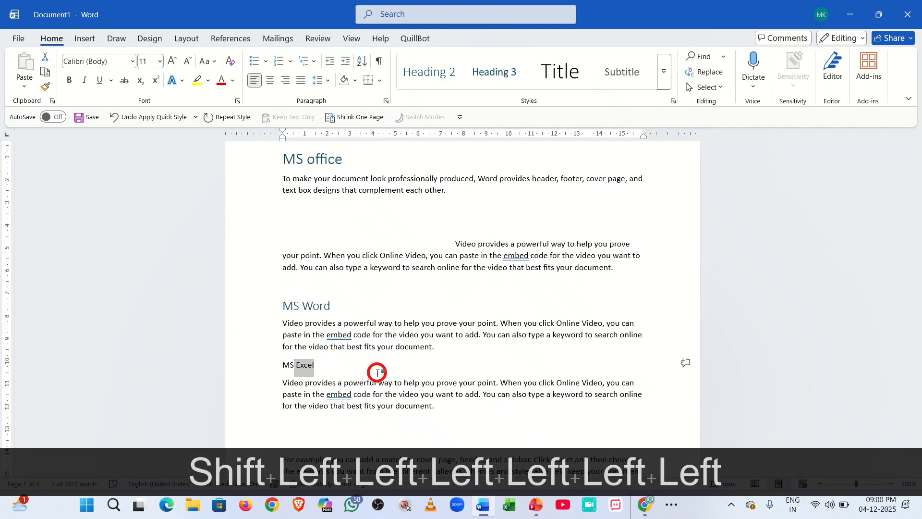
key("shift+Left")
key("shift+Left")
key("shift+Left")
key("shift+Left")
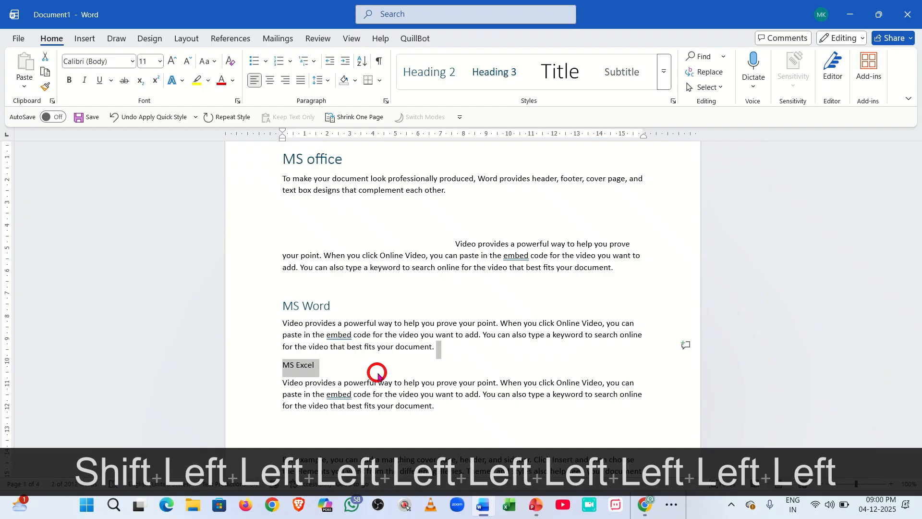
Apply the Heading 3 style to the "MS Excel" line
left_click(377, 372)
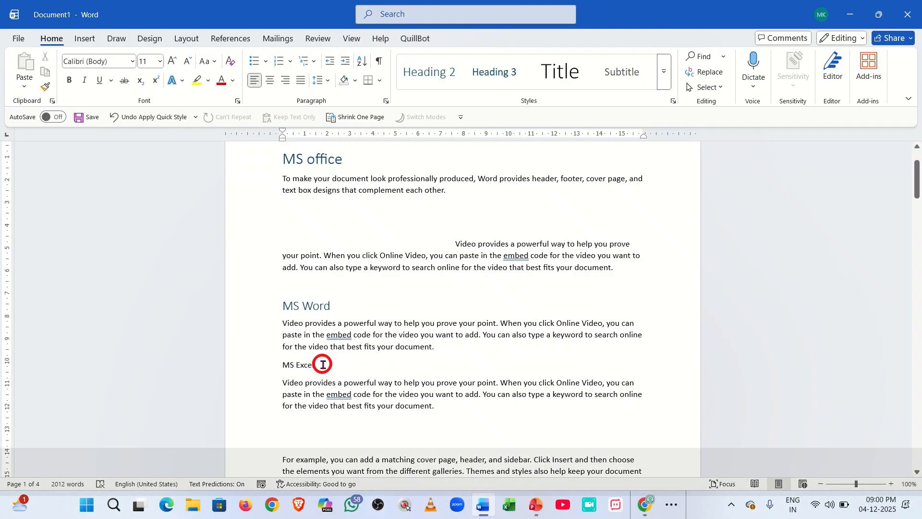
key("shift+Left")
key("shift+Left")
key("shift+Left")
key("shift+Left")
key("shift+Left")
key("shift+Left")
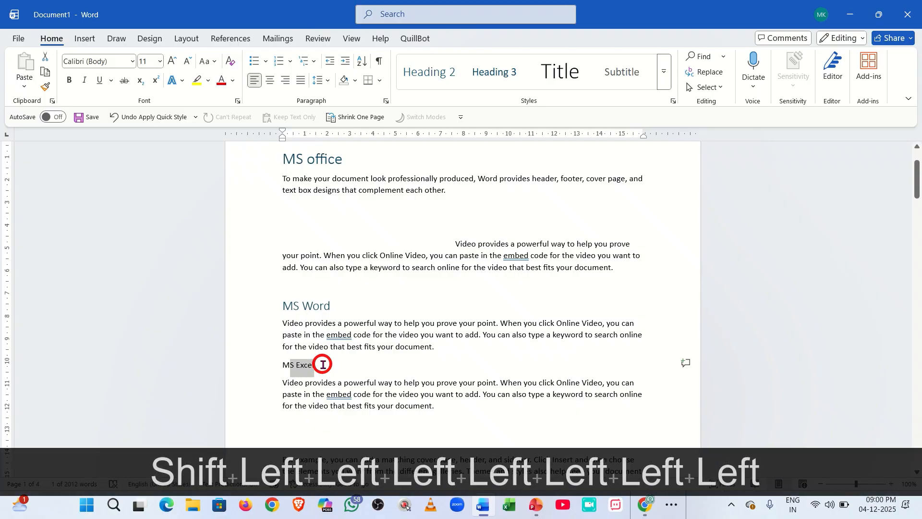
key("shift+Left")
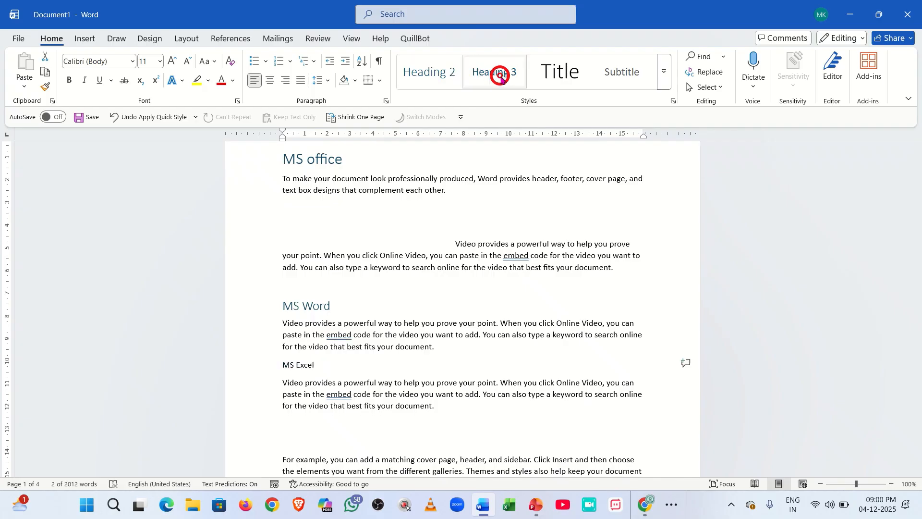
left_click(501, 77)
left_click(528, 323)
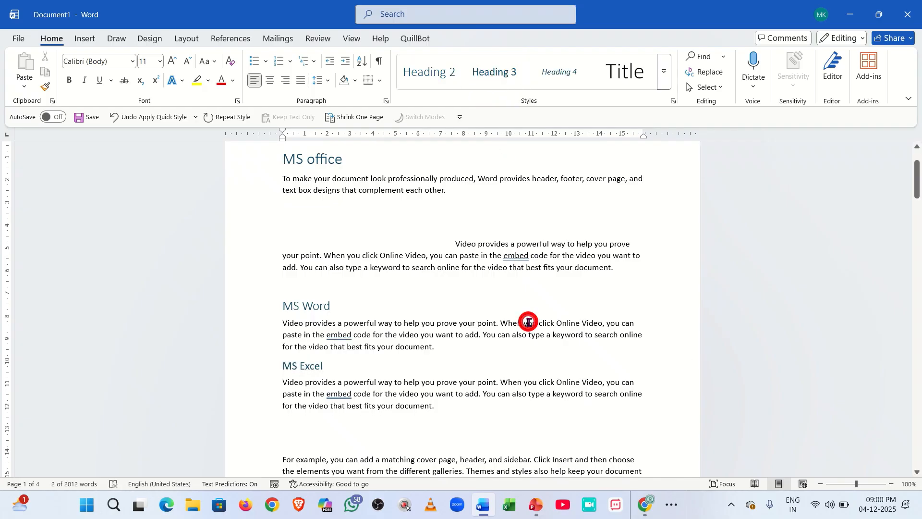
Show the document's headings in the Navigation pane, jump between the MS Excel and MS Word sections, and close the pane
key("ctrl+f")
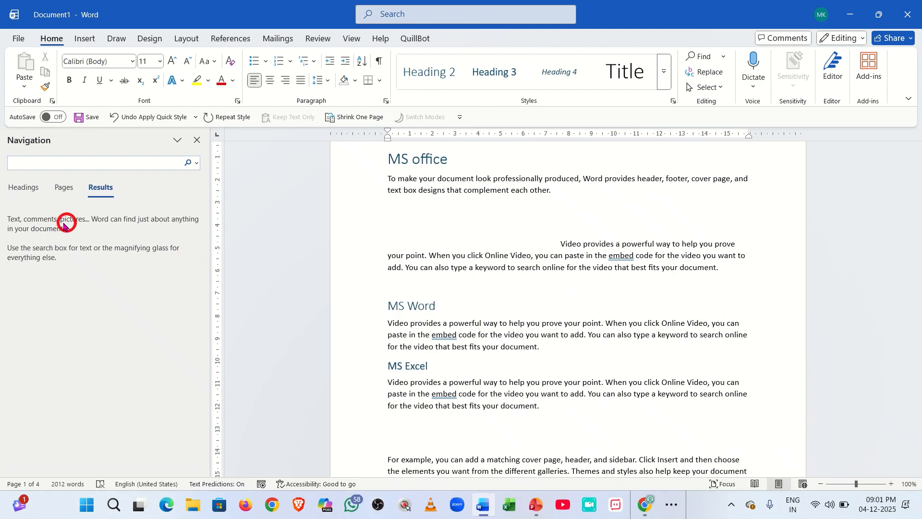
left_click(29, 187)
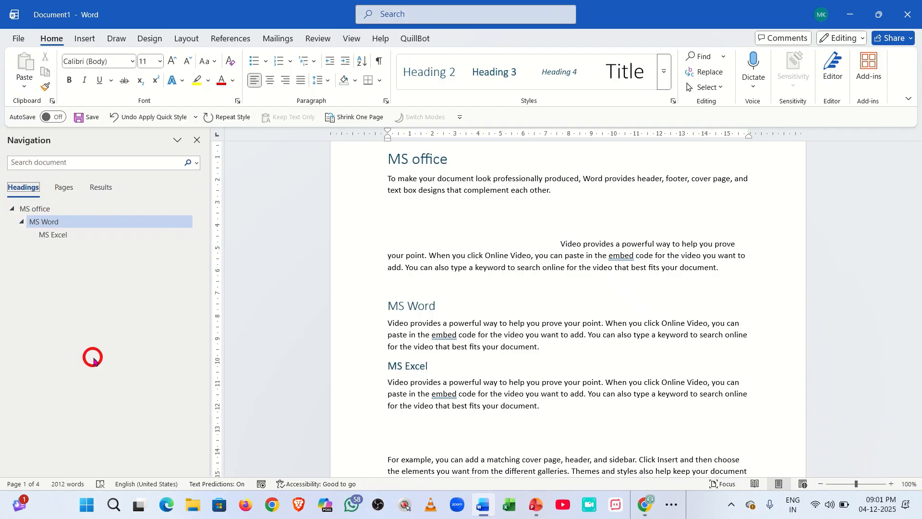
left_click(53, 236)
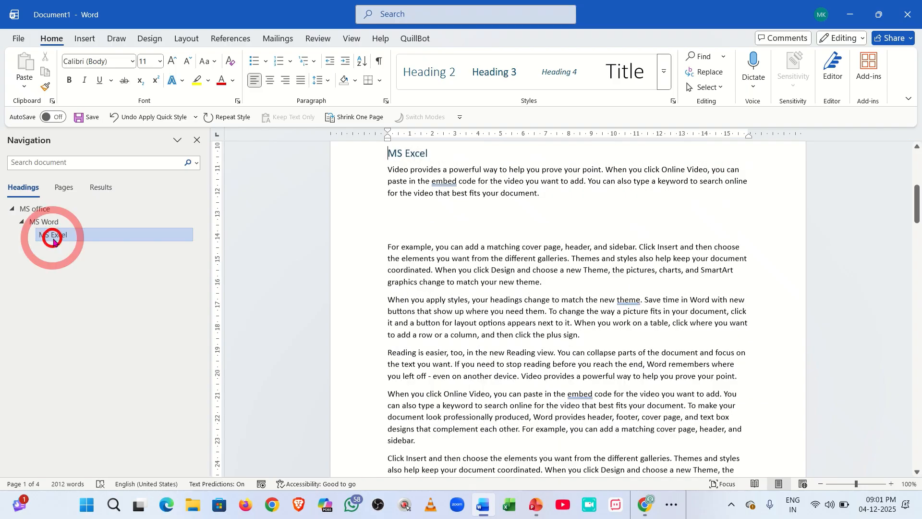
left_click(35, 211)
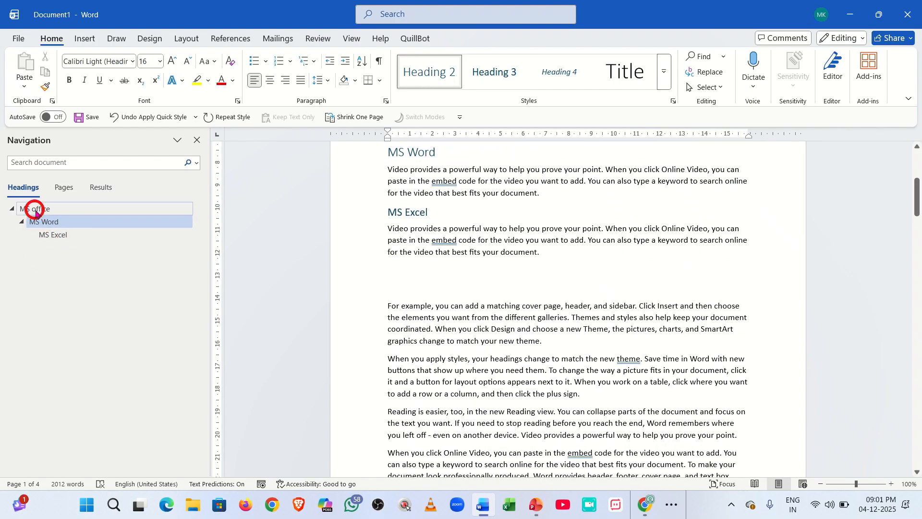
left_click(45, 243)
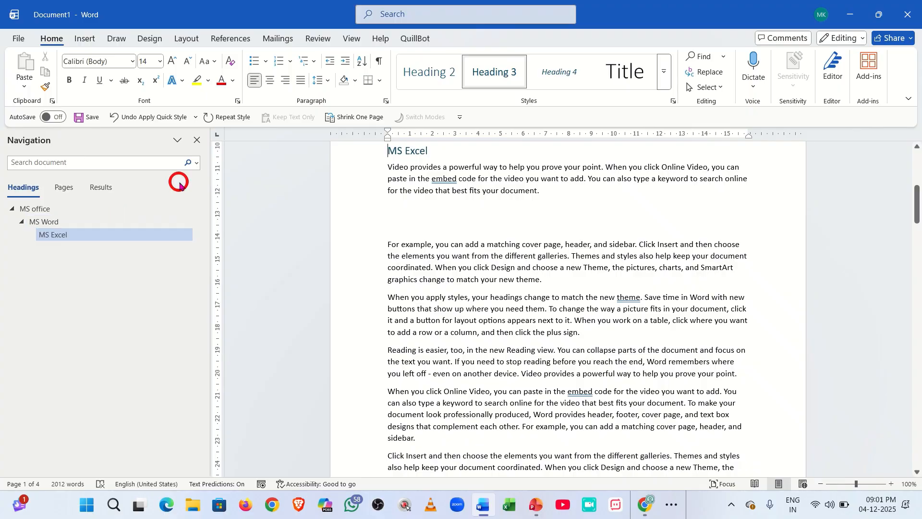
left_click(194, 137)
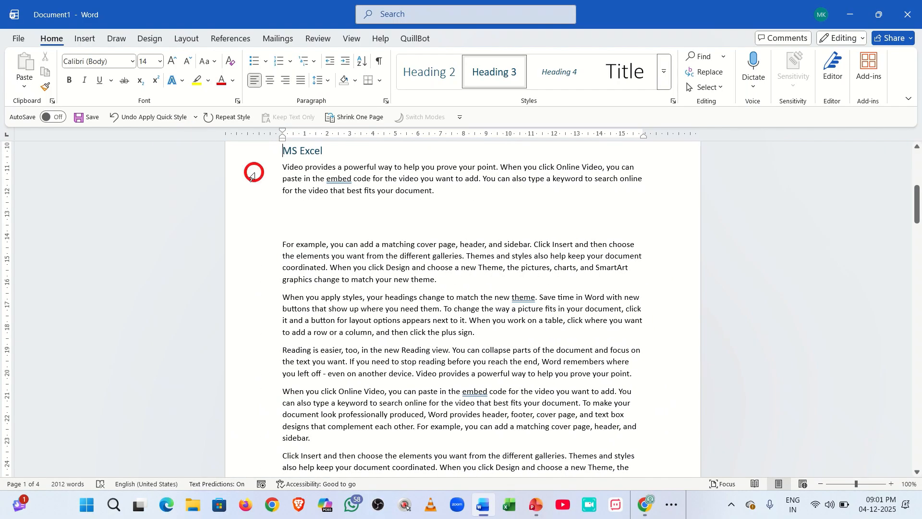
Collapse the content under the "MS office" heading, expand it, and collapse it again
key("Up")
key("Up")
key("Up")
key("Up")
key("Up")
key("Up")
key("Up")
key("Up")
key("Up")
key("Up")
key("Up")
key("Up")
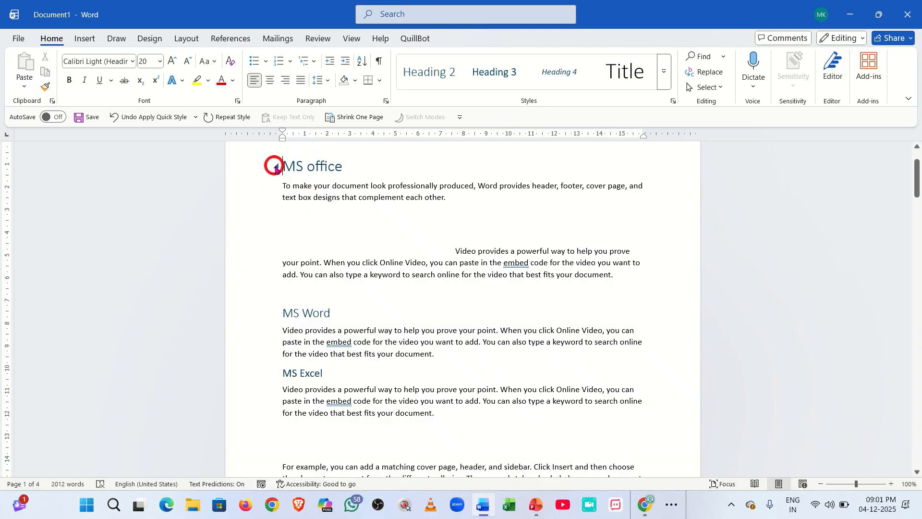
left_click(277, 167)
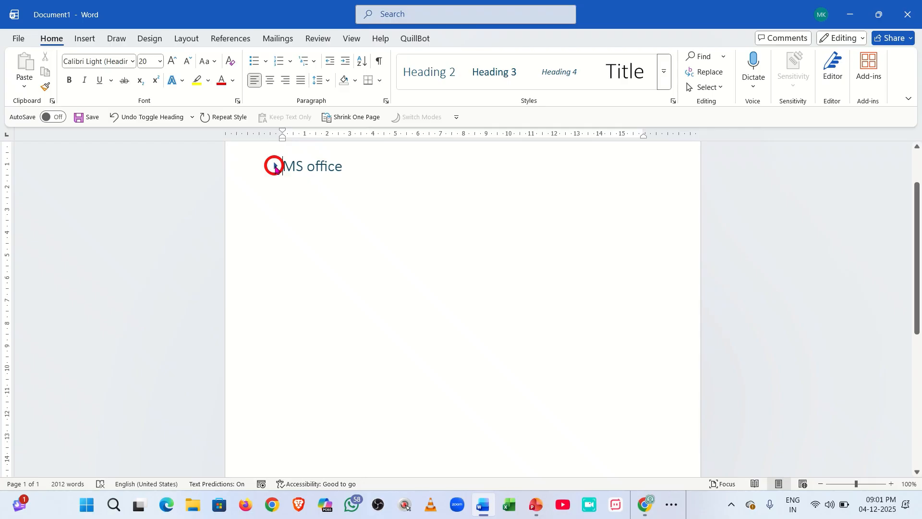
left_click(276, 167)
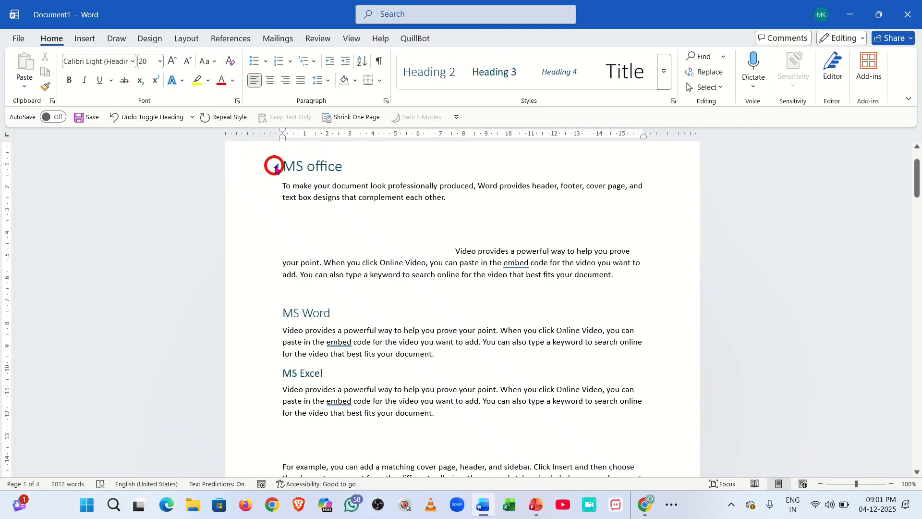
left_click(276, 168)
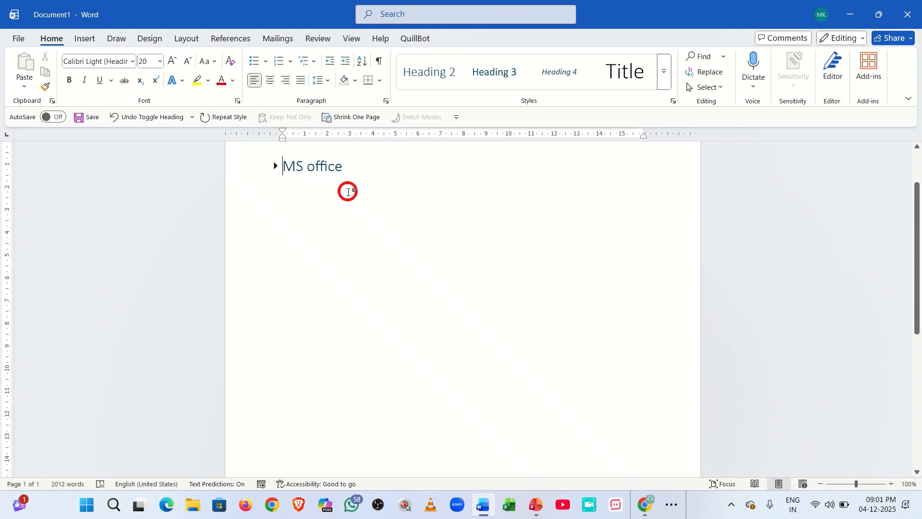
Copy the collapsed "MS office" heading and paste it into a new blank document
left_click(353, 169)
left_click(405, 240)
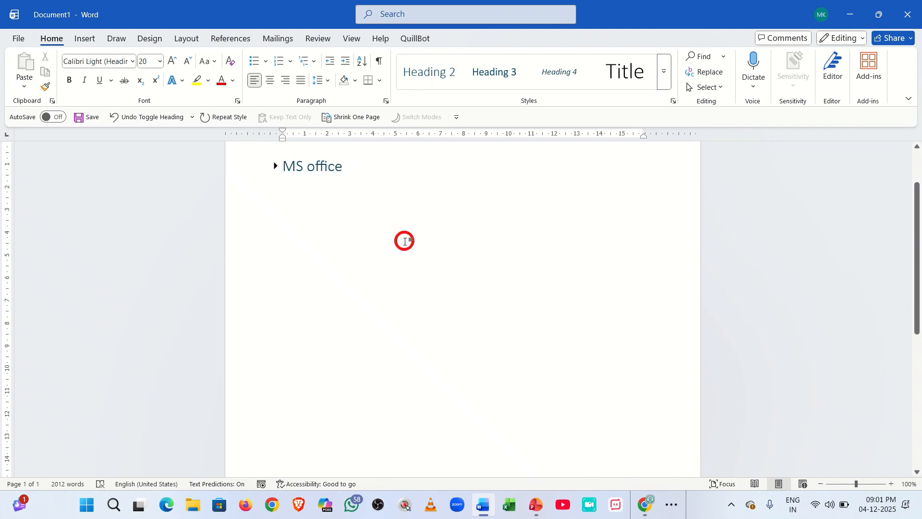
key("shift+Left")
key("shift+Left")
key("shift+Left")
key("shift+Left")
key("shift+Left")
key("shift+Left")
key("shift+Left")
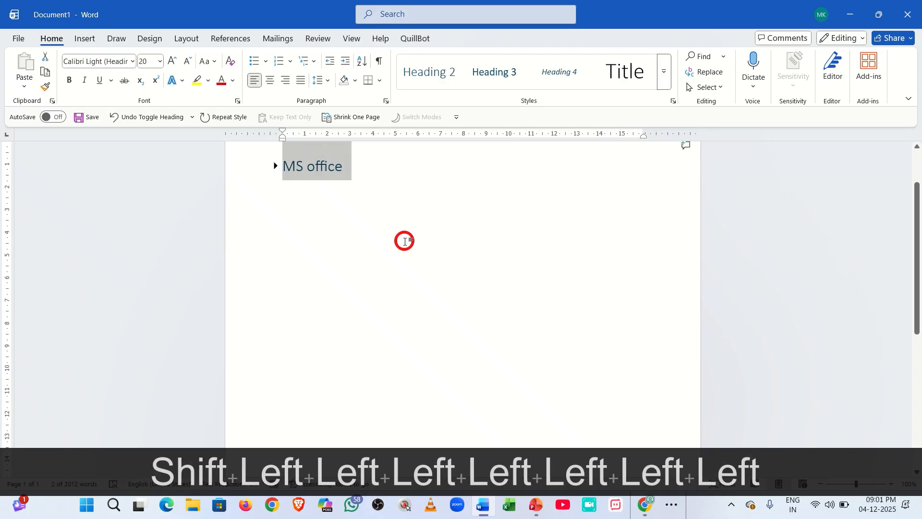
key("ctrl+c")
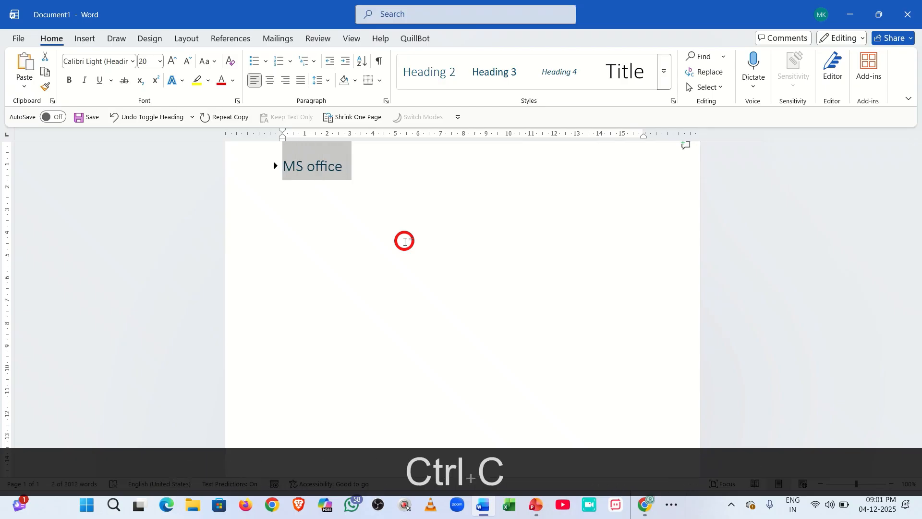
key("ctrl+n")
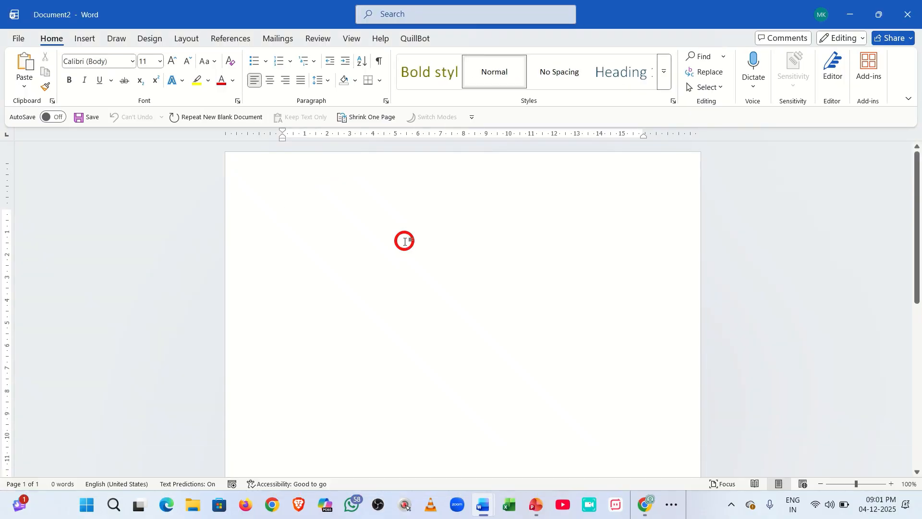
key("ctrl+v")
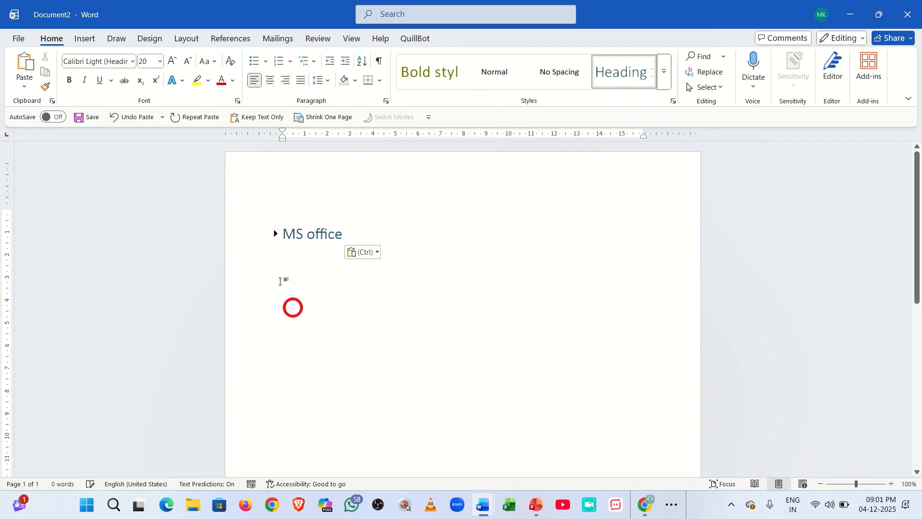
Expand the pasted "MS office" heading and check the new document by jumping to its end and back to its beginning
left_click(274, 234)
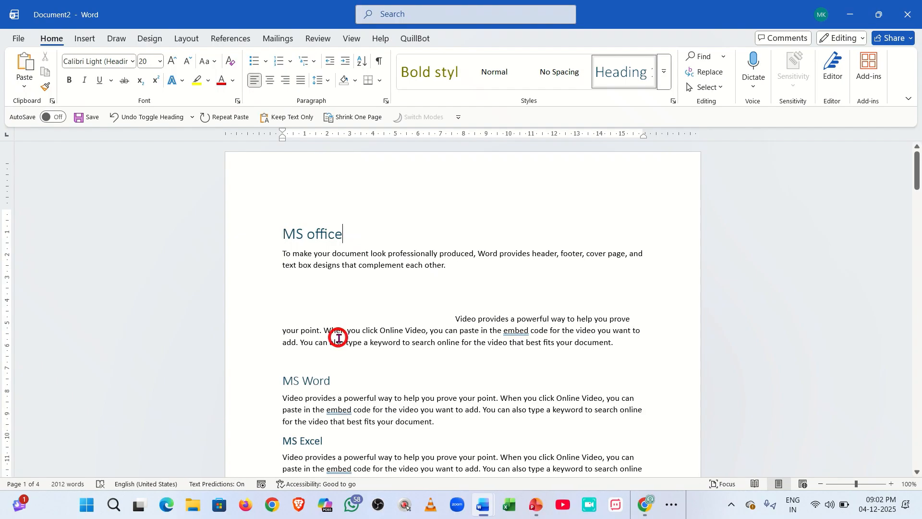
key("ctrl+End")
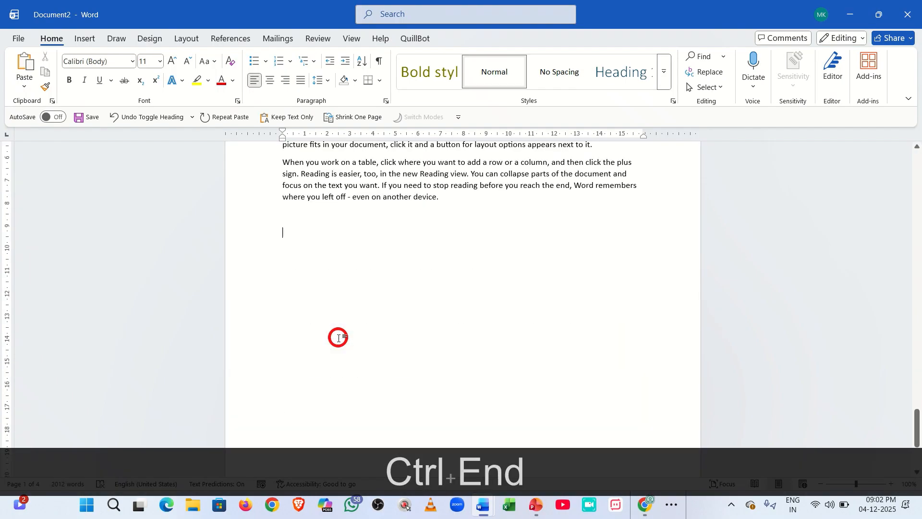
key("ctrl+Home")
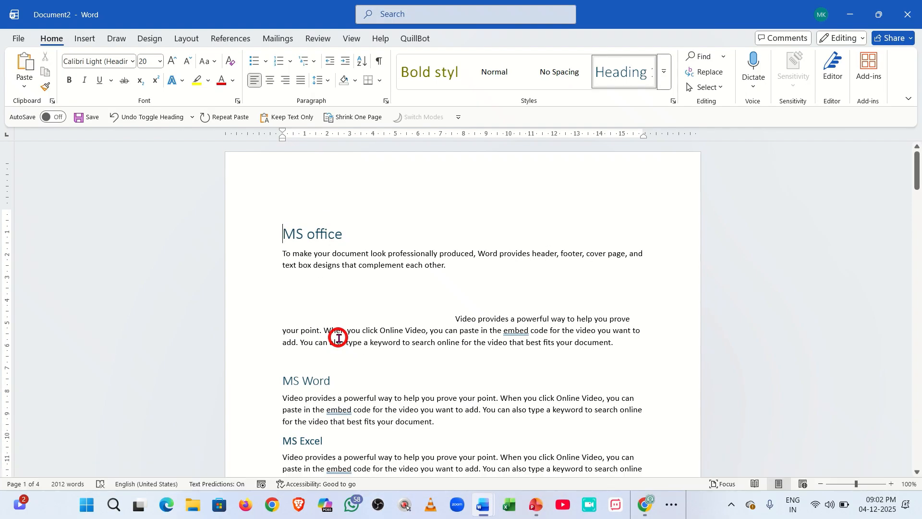
Switch back to the Document1 window
mouse_move(483, 502)
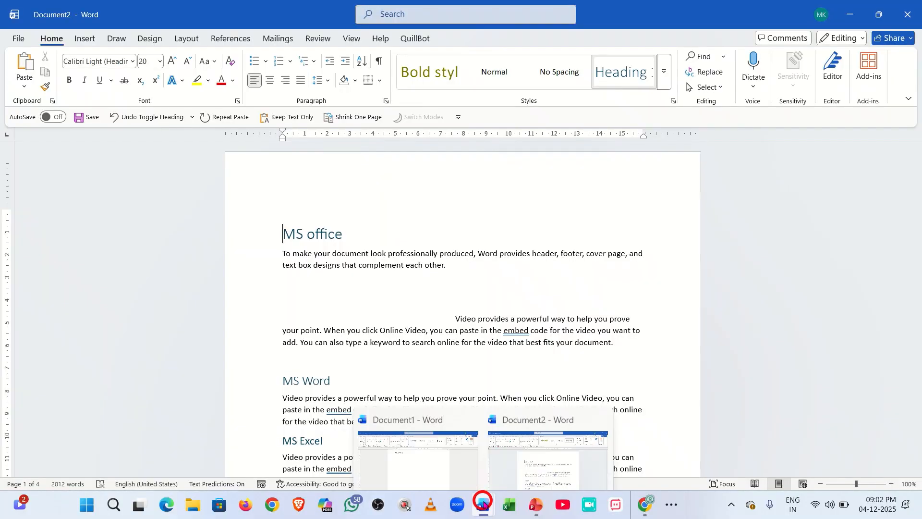
left_click(437, 404)
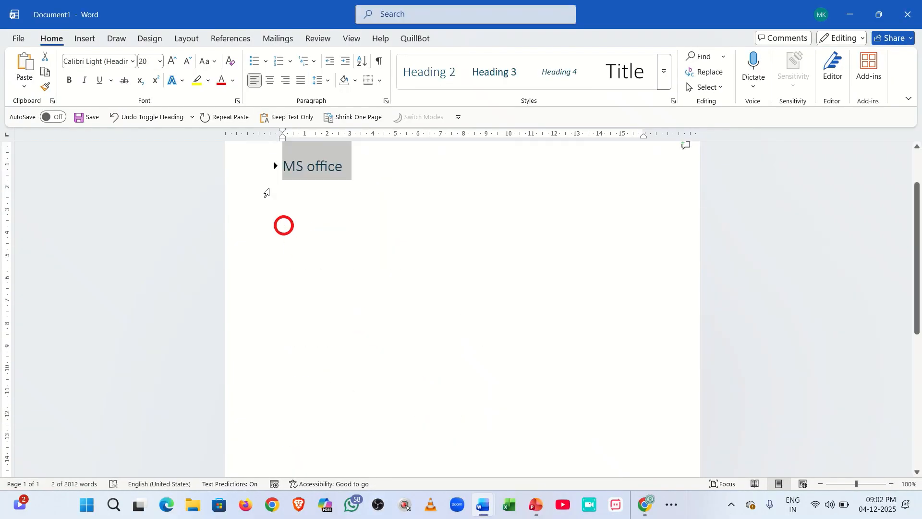
Expand the collapsed "MS office" heading and place the cursor in the empty paragraph below its first paragraph
left_click(273, 168)
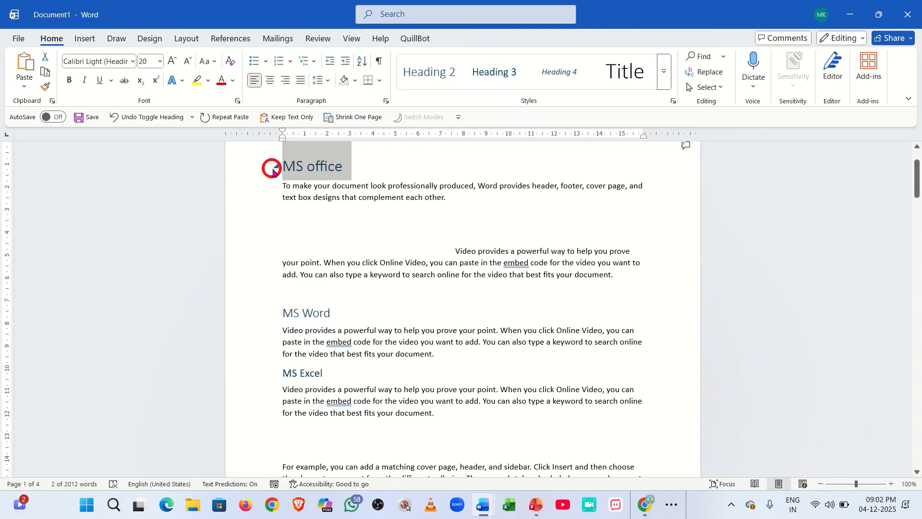
left_click(307, 211)
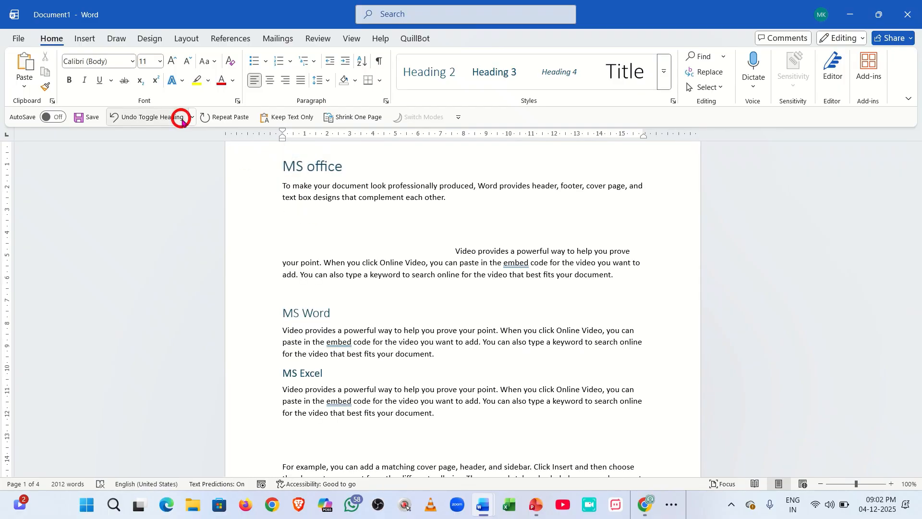
Add the Developer tab to the ribbon through the ribbon customization options and apply the change
right_click(185, 42)
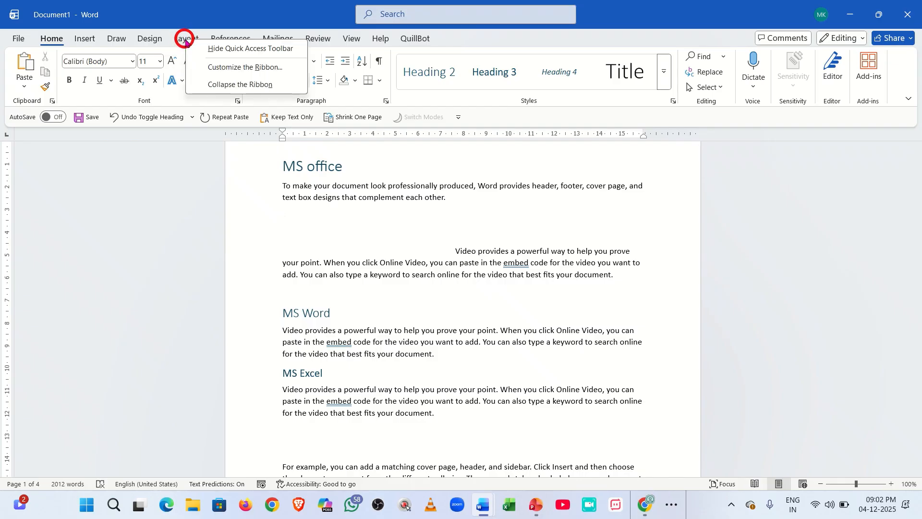
left_click(213, 67)
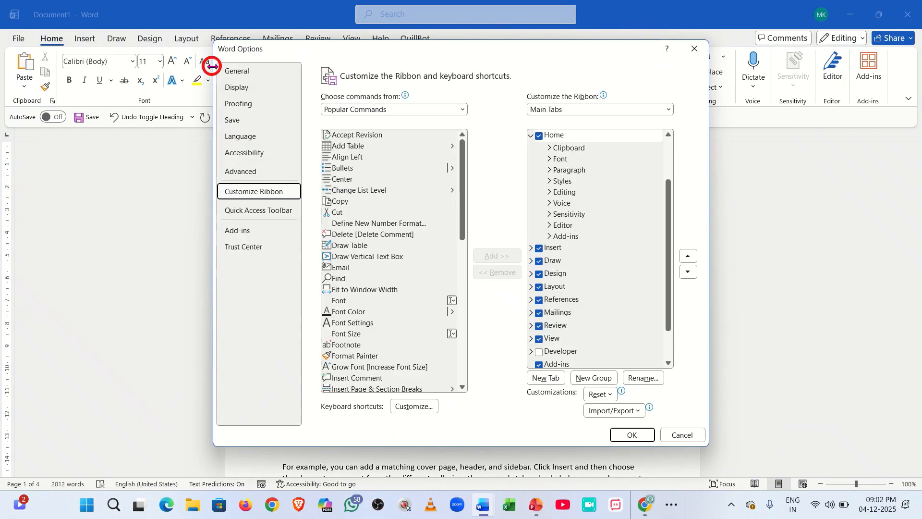
left_click(531, 136)
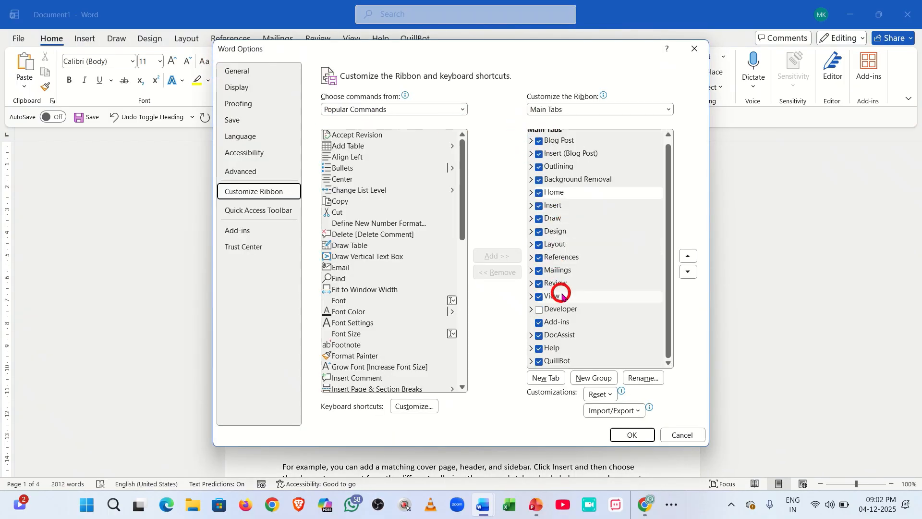
left_click(564, 310)
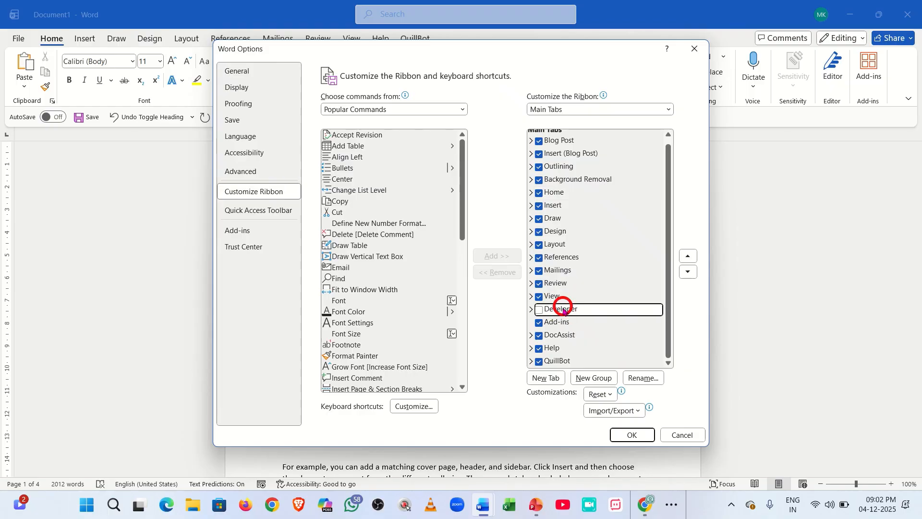
left_click(539, 310)
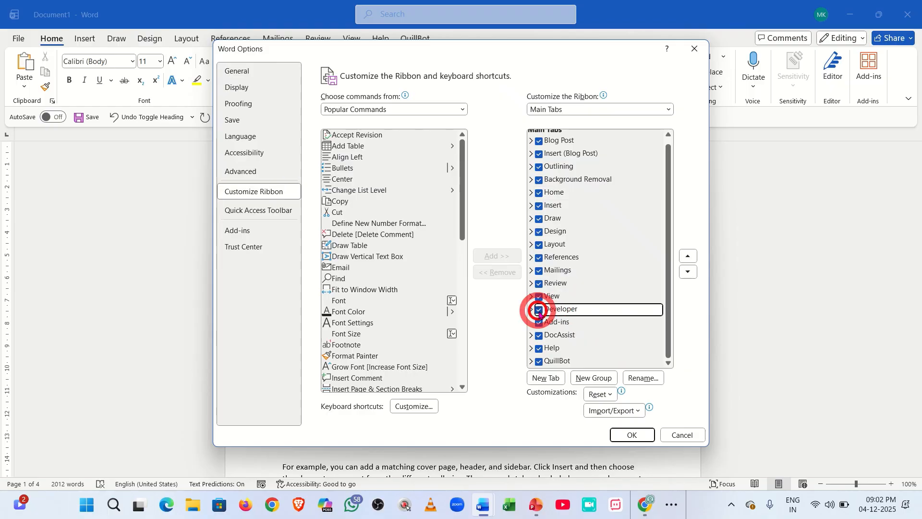
left_click(623, 434)
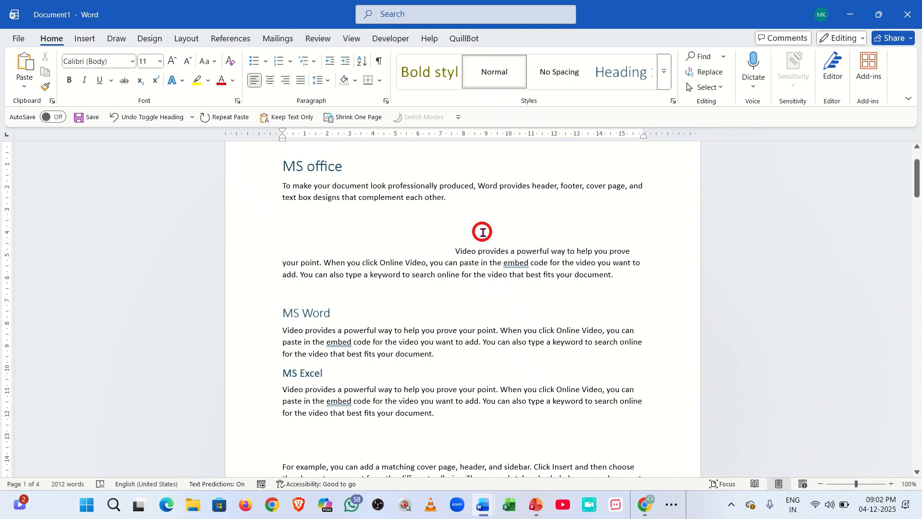
Collapse the ribbon, and hide the remaining interface bars for a full-screen view of the document
key("ctrl")
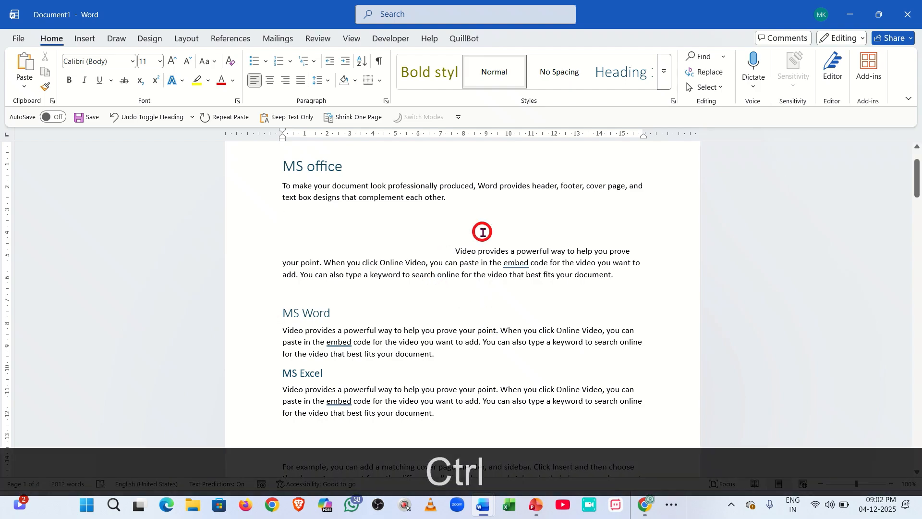
key("ctrl+F1")
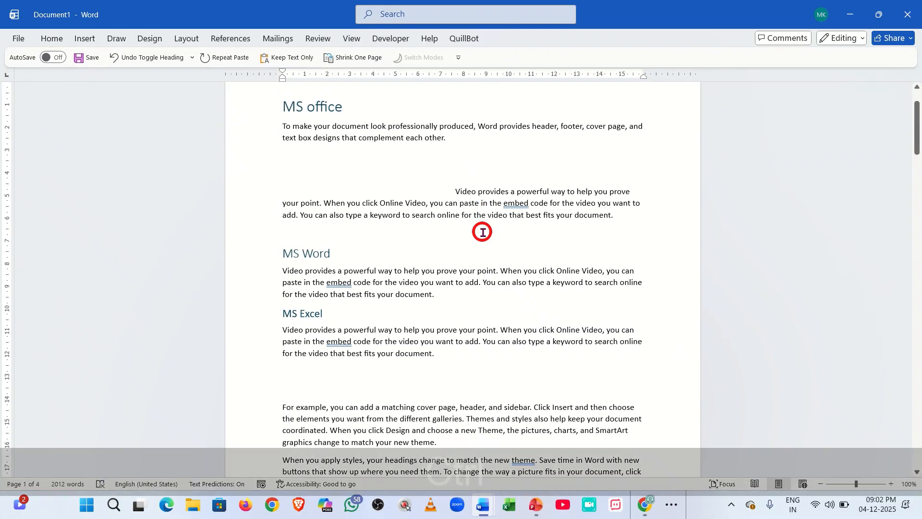
key("ctrl+shift")
key("ctrl+shift+F1")
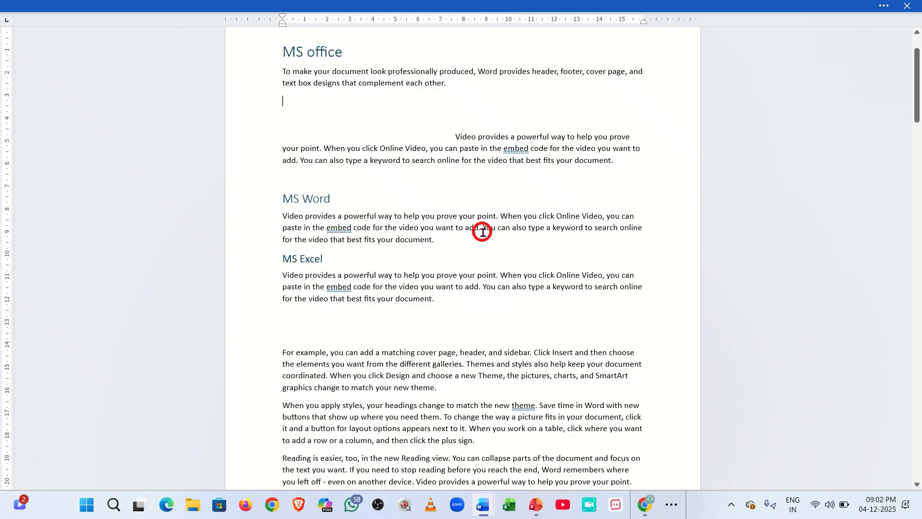
Bring back the hidden interface bars and expand the ribbon to its full size
key("ctrl+shift")
key("ctrl+shift+F1")
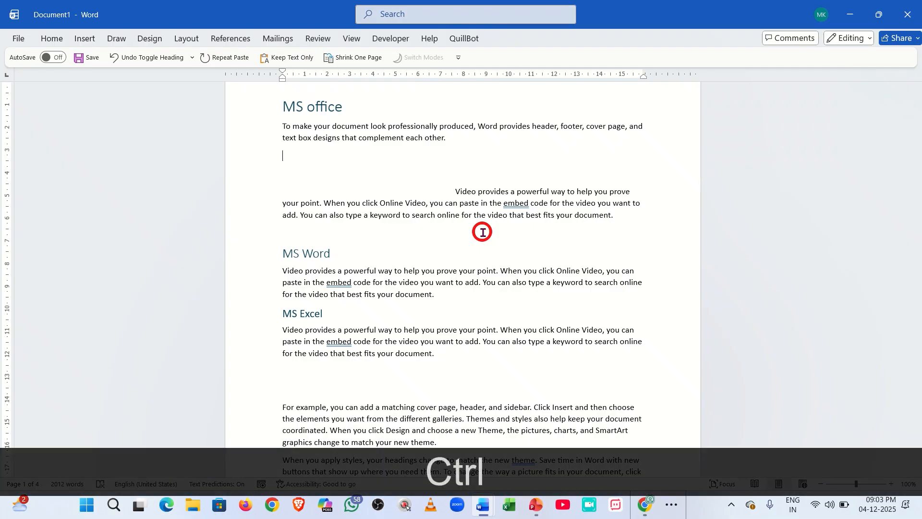
key("ctrl+F1")
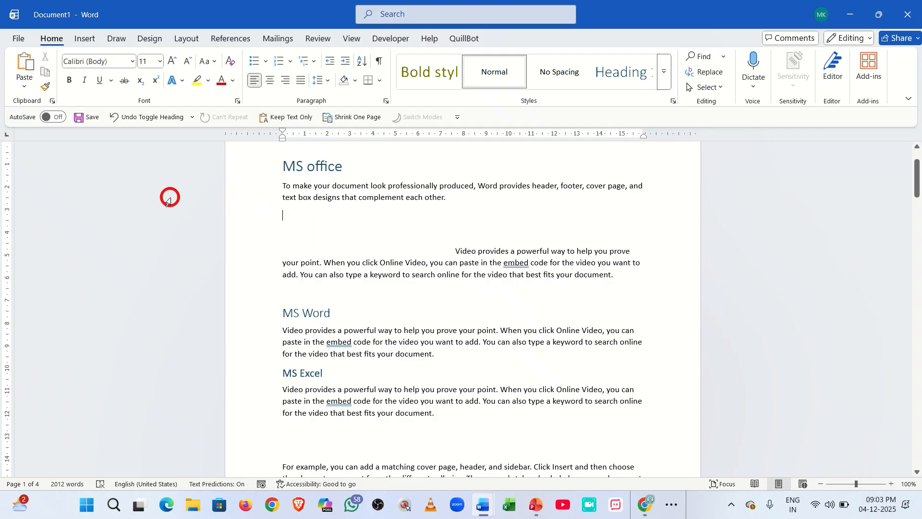
Change the Office theme to Black in the account settings and return to the document
left_click(11, 42)
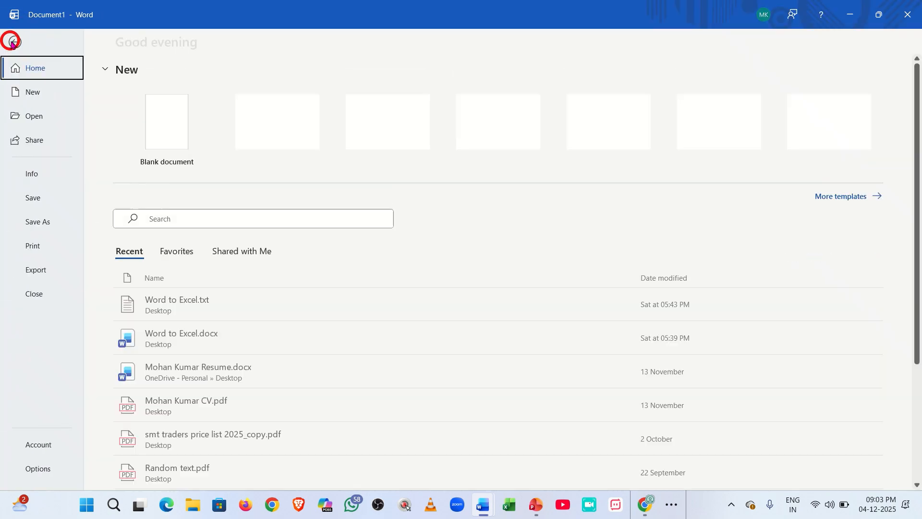
left_click(51, 446)
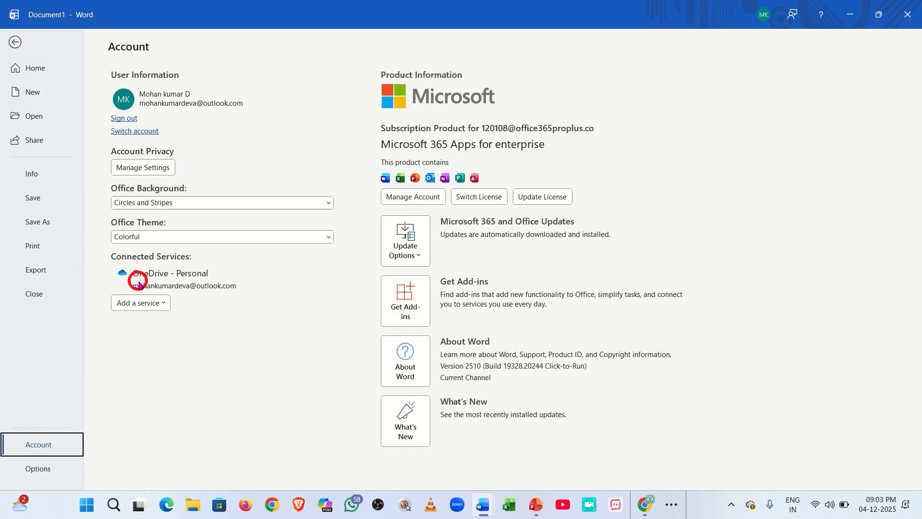
left_click(152, 235)
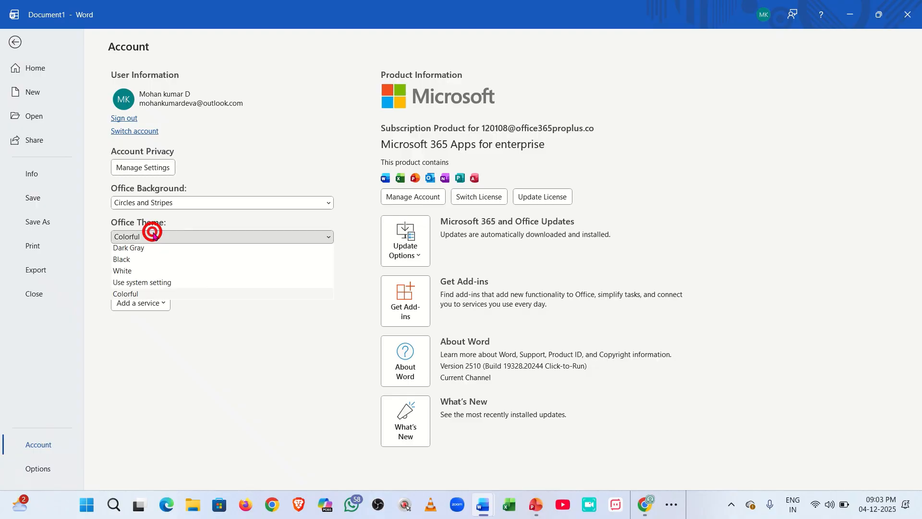
left_click(153, 263)
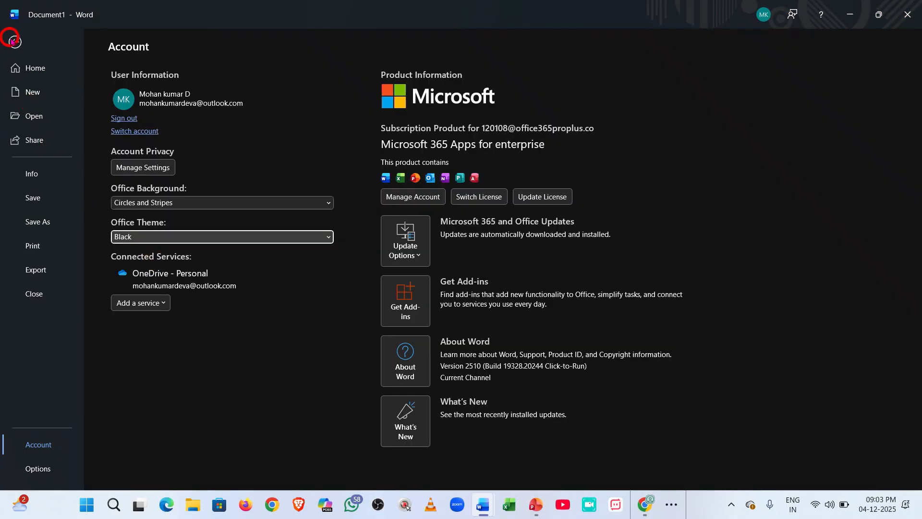
left_click(9, 41)
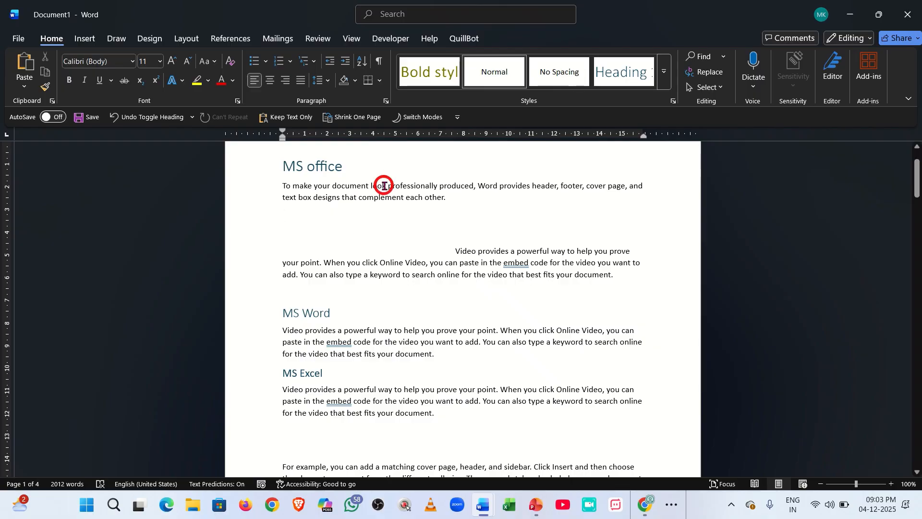
Switch the document page to a dark background and back to white with Switch Modes
left_click(352, 38)
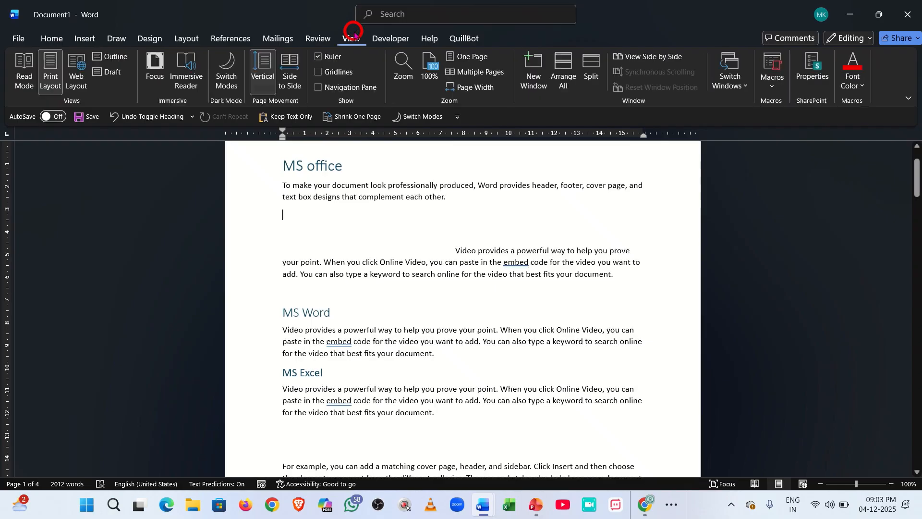
left_click(227, 83)
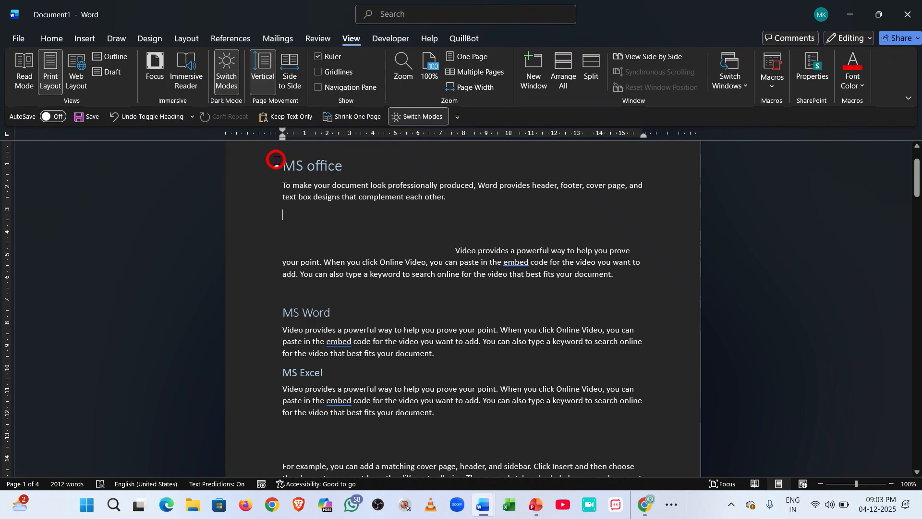
left_click(226, 79)
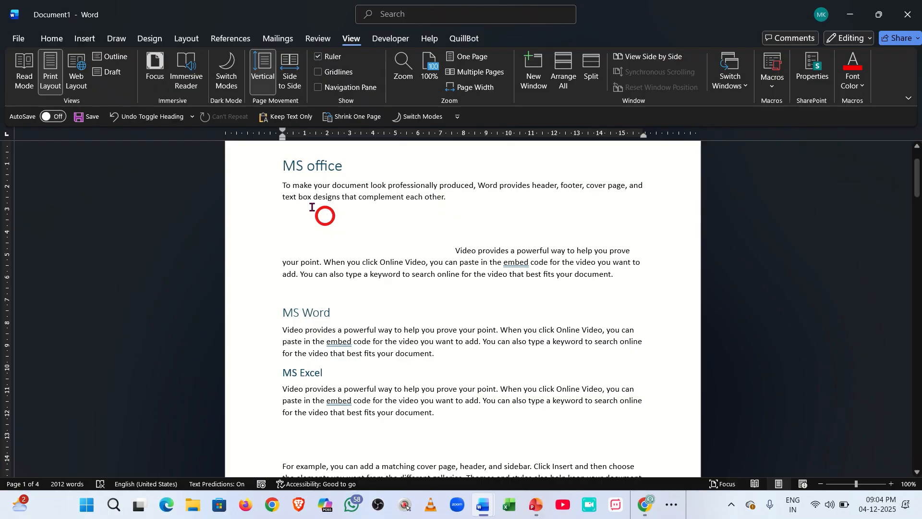
left_click(52, 39)
left_click(297, 189)
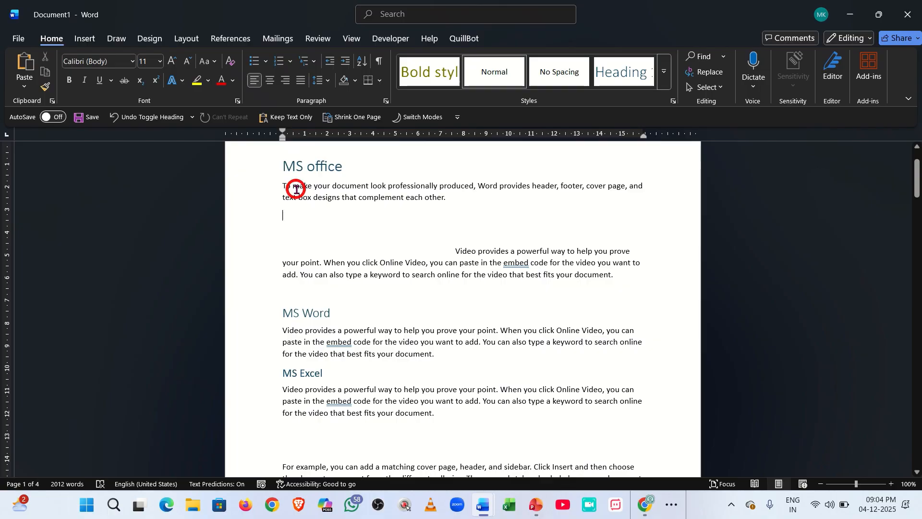
Add three blank paragraphs after the "Video provides" paragraph above the "MS Word" heading and remove them again
left_click(93, 43)
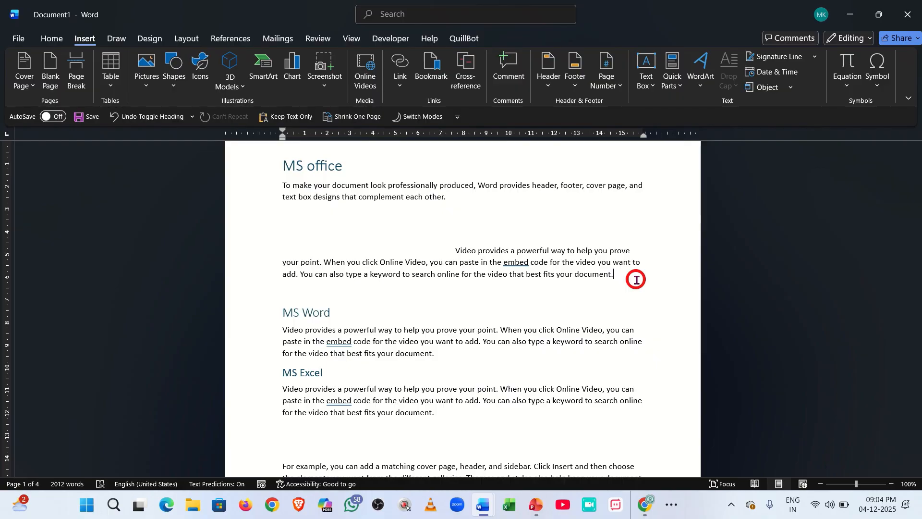
key("Return")
key("Return")
key("Return")
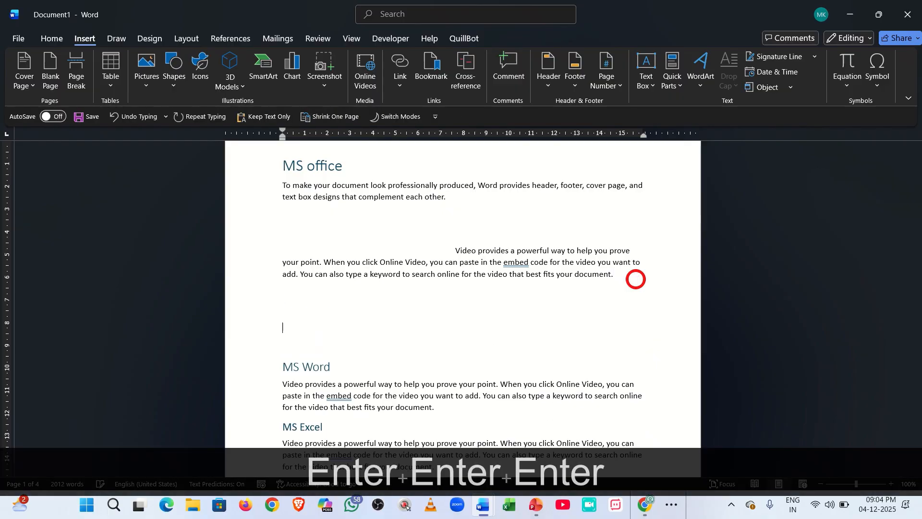
key("BackSpace")
key("BackSpace")
key("BackSpace")
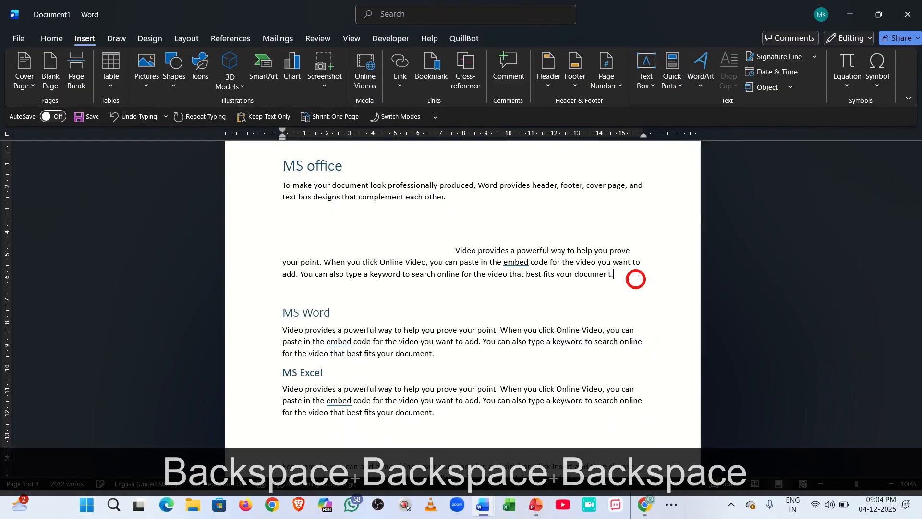
Insert a page break after the "Video provides" paragraph above the "MS Word" heading and show the formatting marks
key("ctrl")
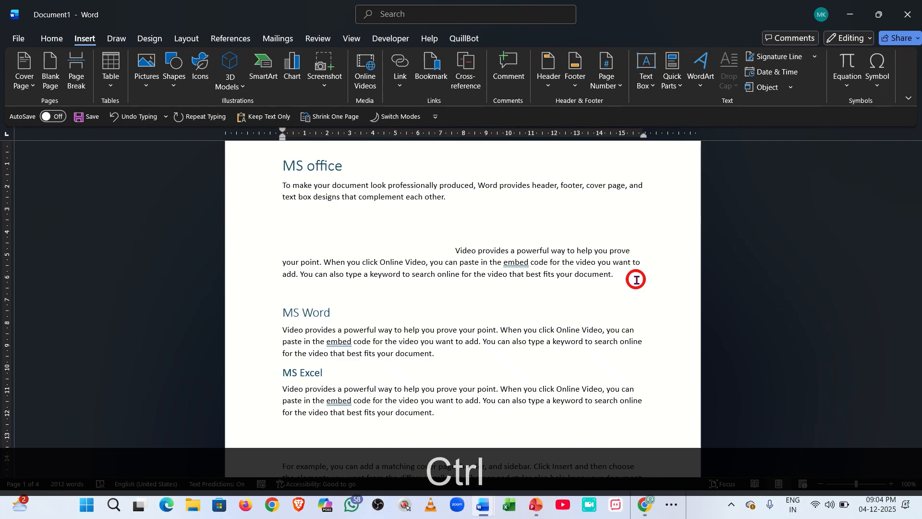
key("ctrl+Return")
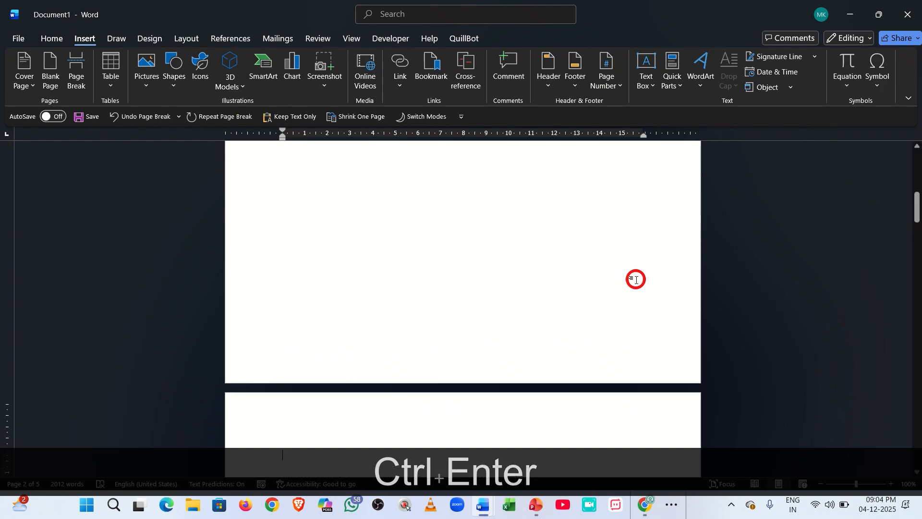
key("ctrl+shift+8")
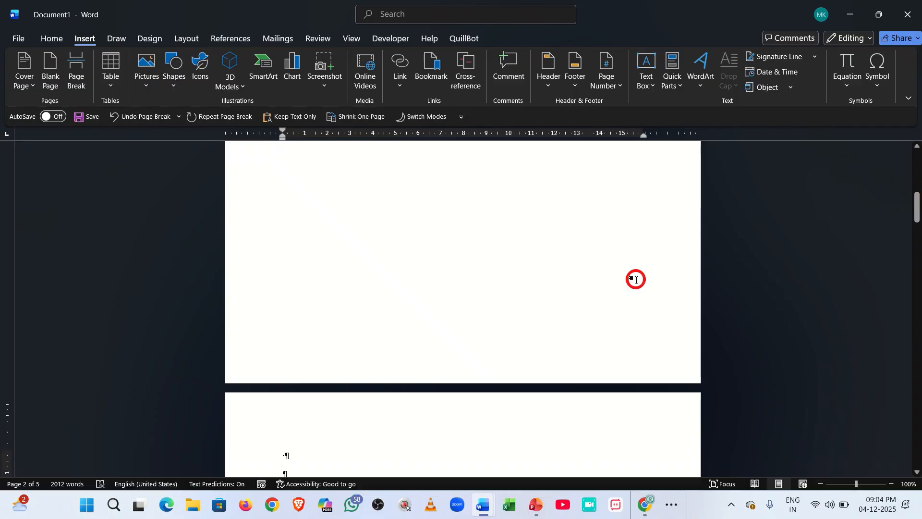
Move the cursor to the Page Break mark below the "Video provides" paragraph and delete the page break
key("Down")
key("Down")
key("Down")
key("Up")
key("Up")
key("Up")
key("Up")
key("Up")
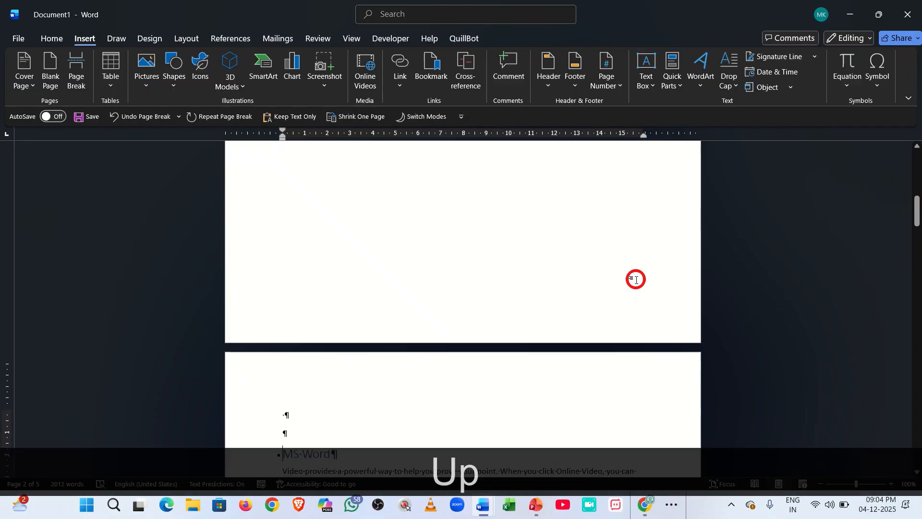
key("Up")
key("Up")
key("Up")
key("Up")
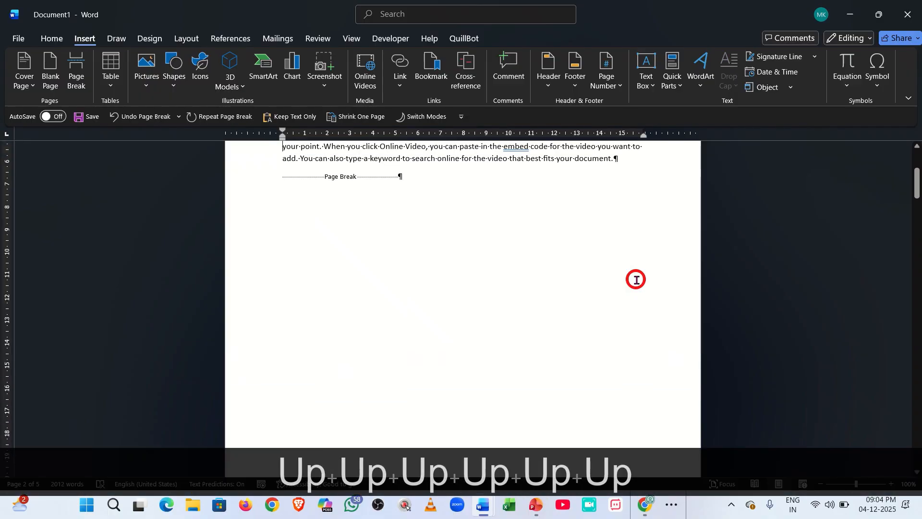
key("Down")
key("Down")
key("Down")
key("Down")
key("Down")
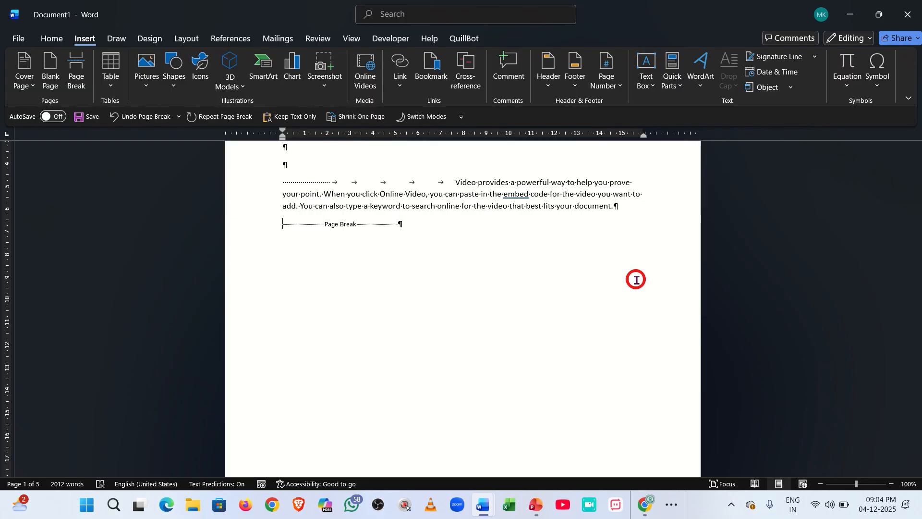
key("Delete")
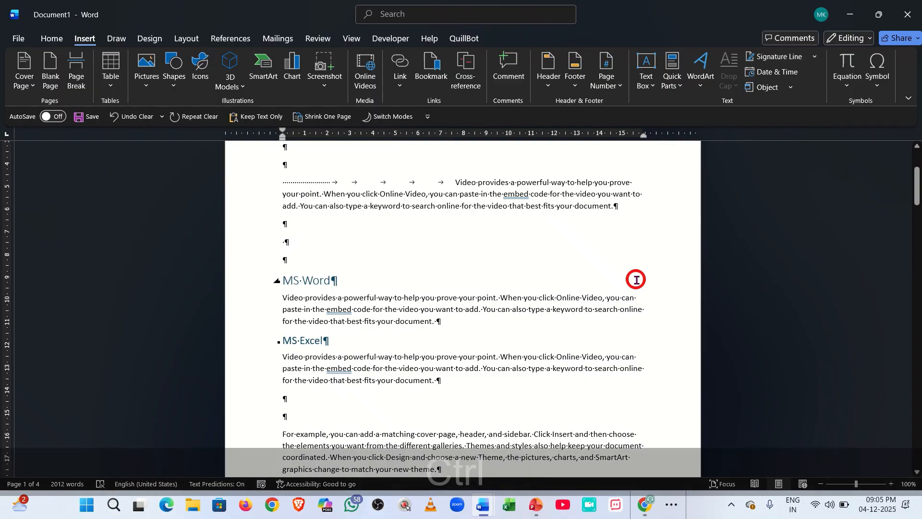
Hide the formatting marks and bring back the Home commands
key("ctrl+shift+8")
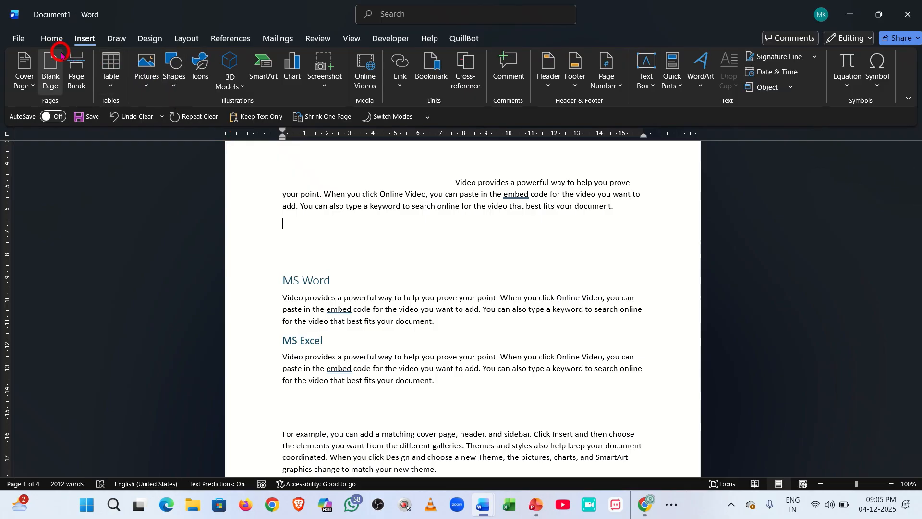
left_click(52, 39)
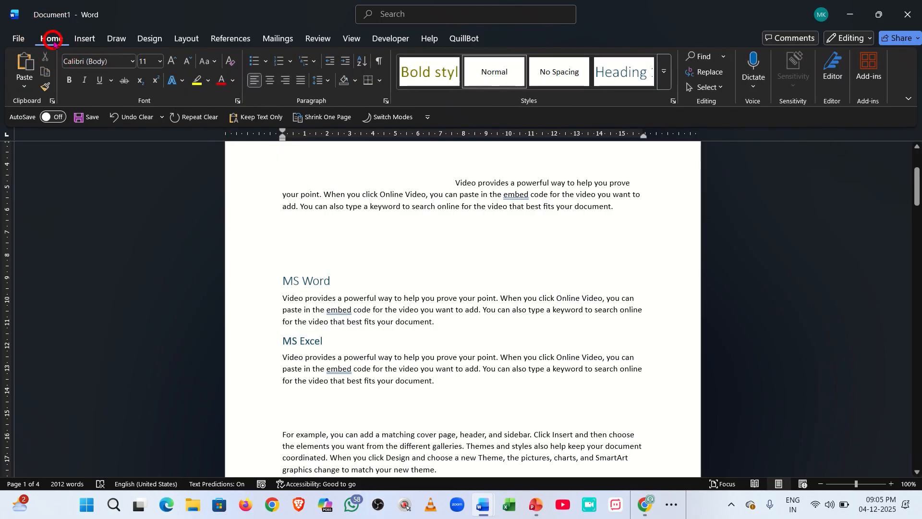
mouse_move(276, 1)
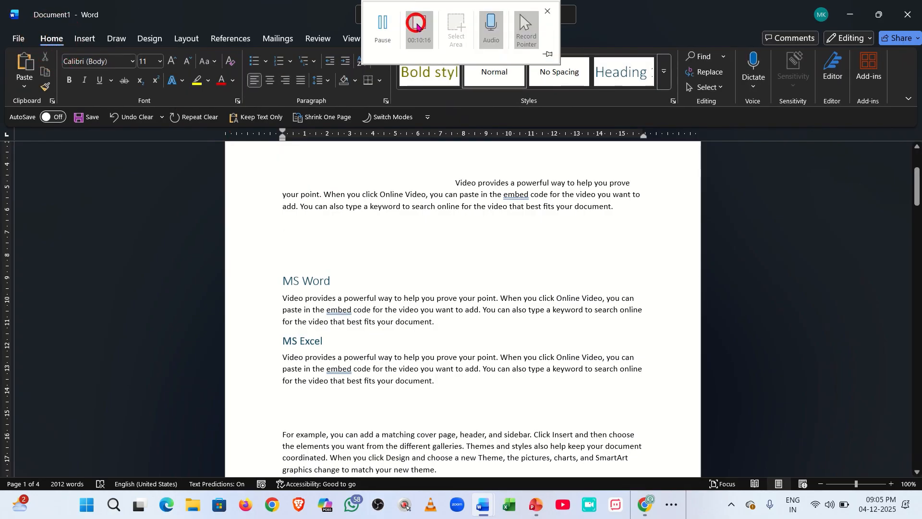